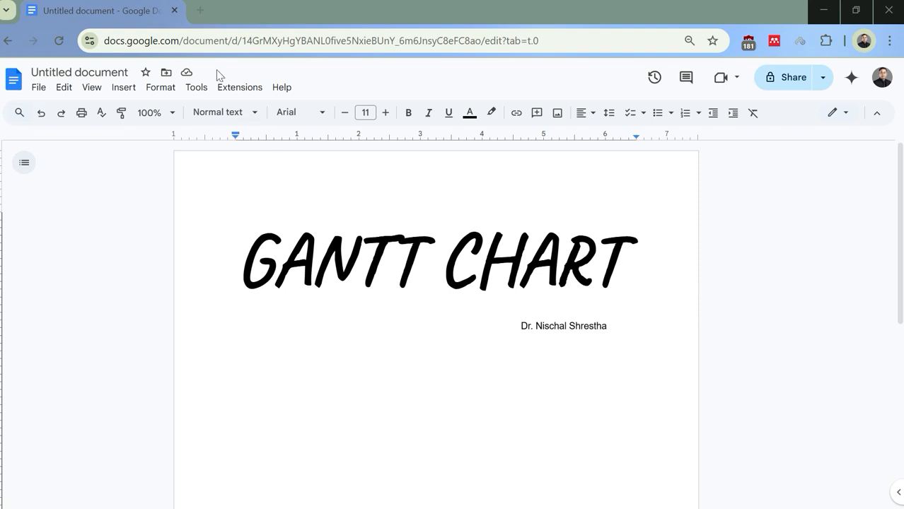
Search the web for "gantt chart" in a separate tab, read the definition, and close that tab.
click(200, 12)
text(gantt chart)
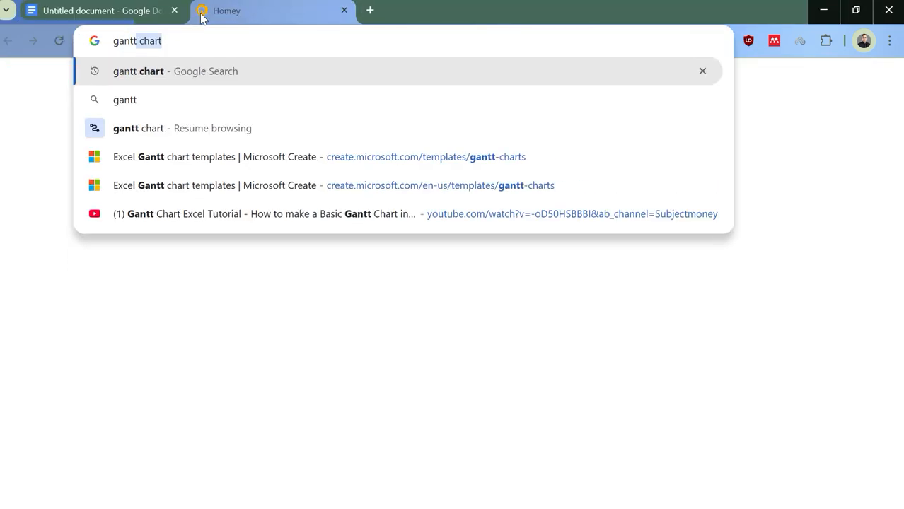
key(Return)
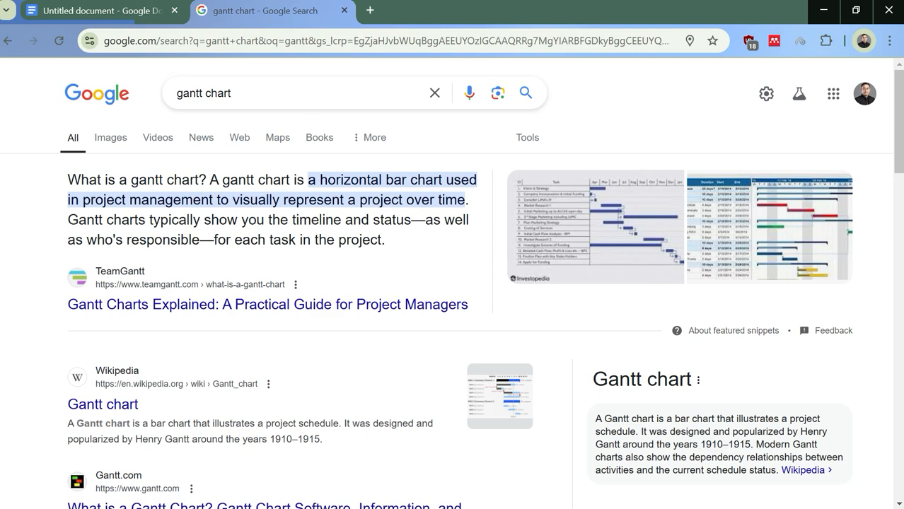
click(344, 12)
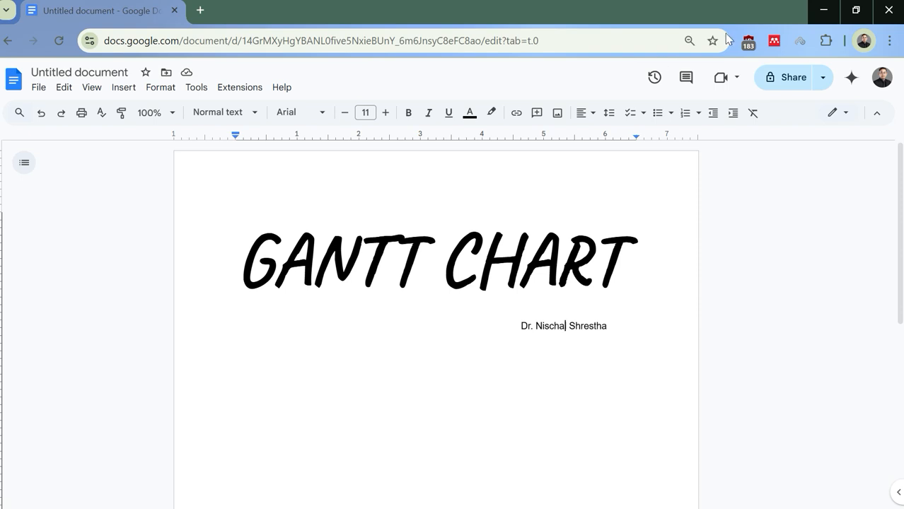
Switch to the Gantt_Chart_Tasks.xlsx workbook in Excel and clear the stray value in cell B12.
mouse_move(778, 9)
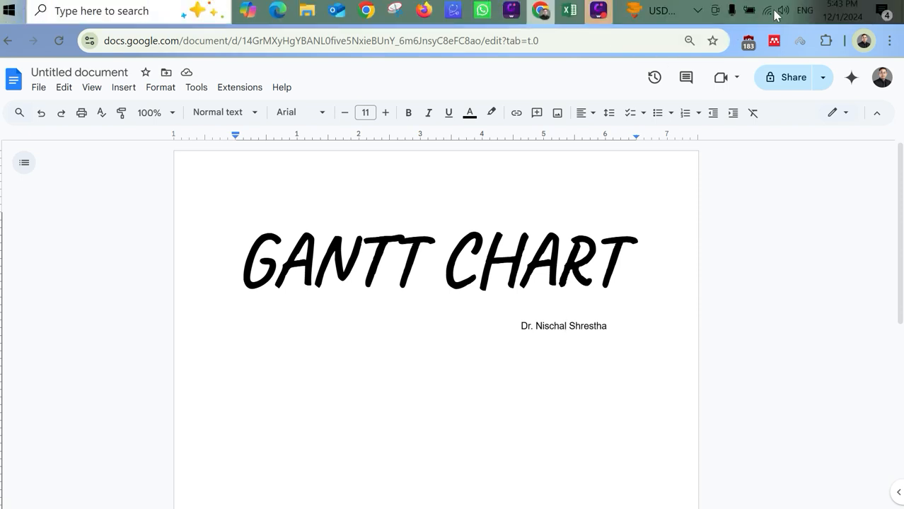
click(577, 10)
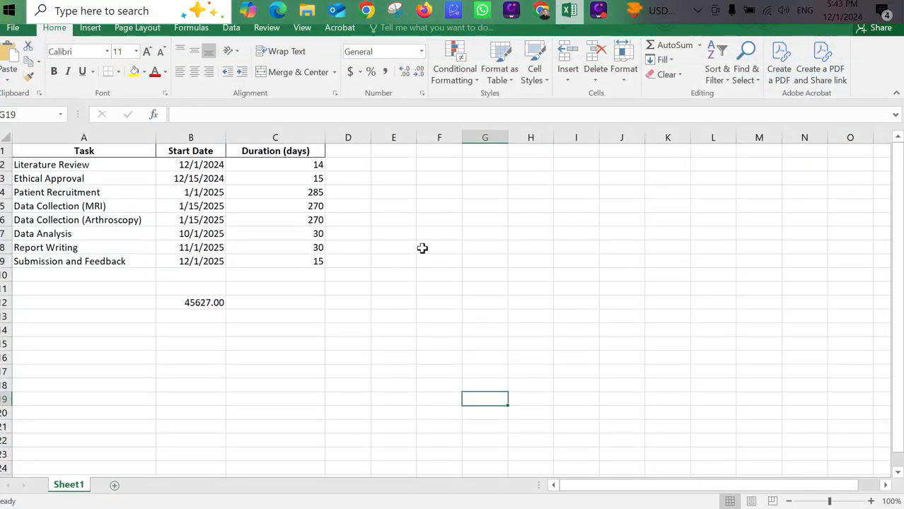
click(219, 303)
key(Delete)
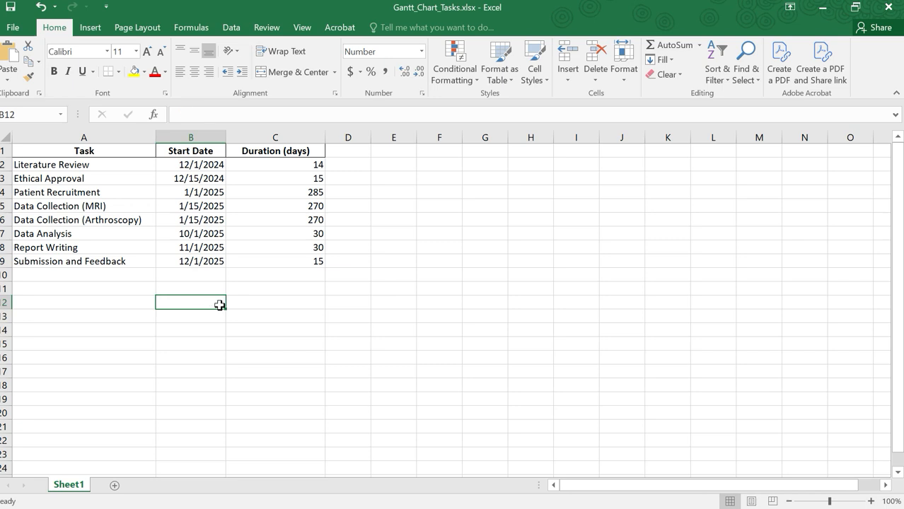
Examine the task names, start dates and durations in the table, row by row from Literature Review to Patient Recruitment.
click(93, 165)
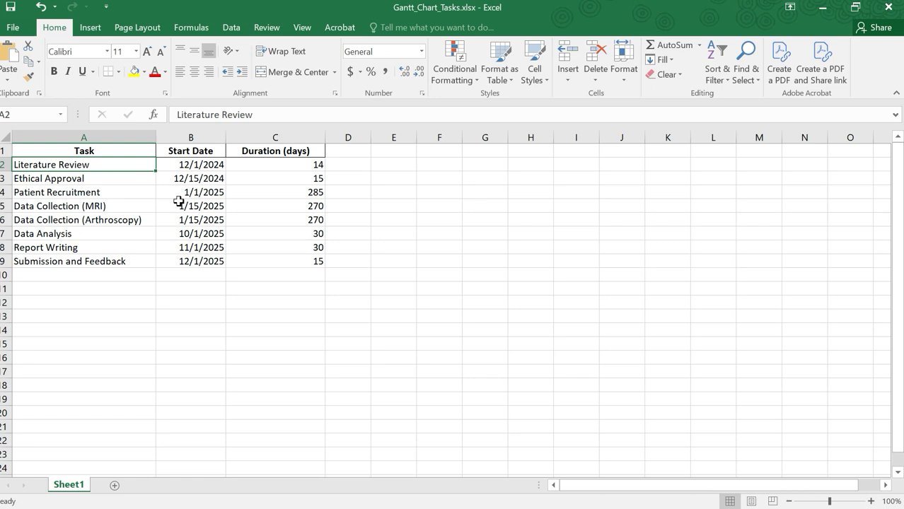
click(204, 167)
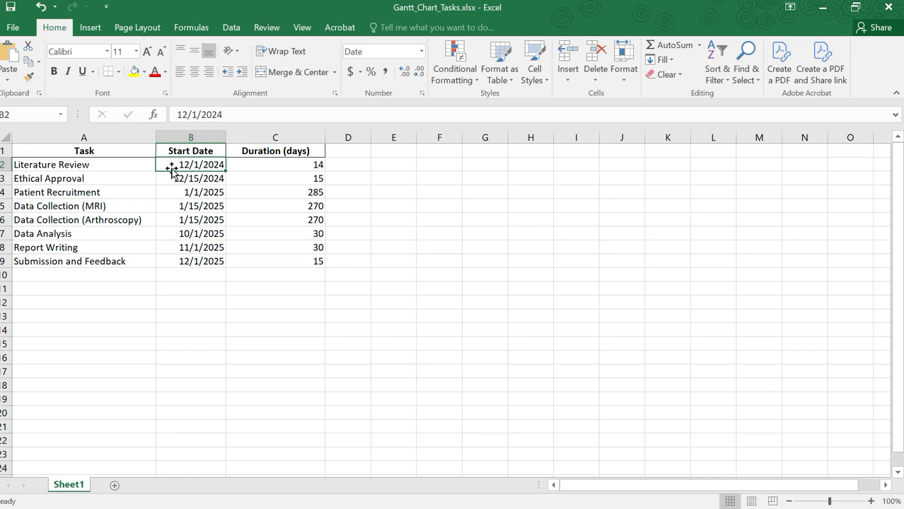
click(94, 166)
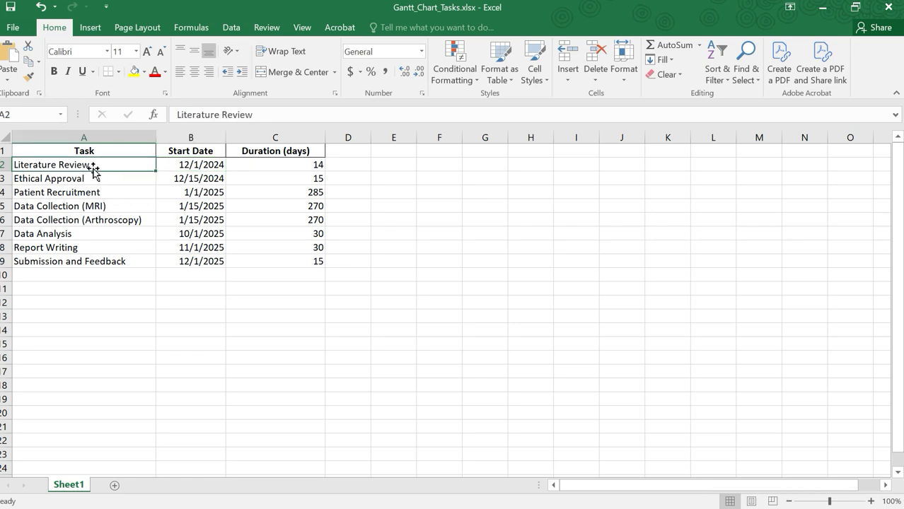
mouse_move(783, 14)
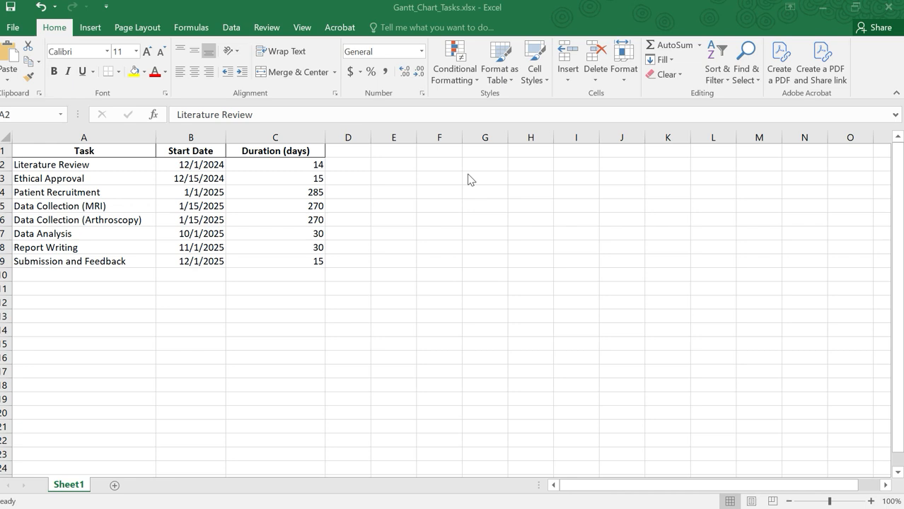
click(205, 162)
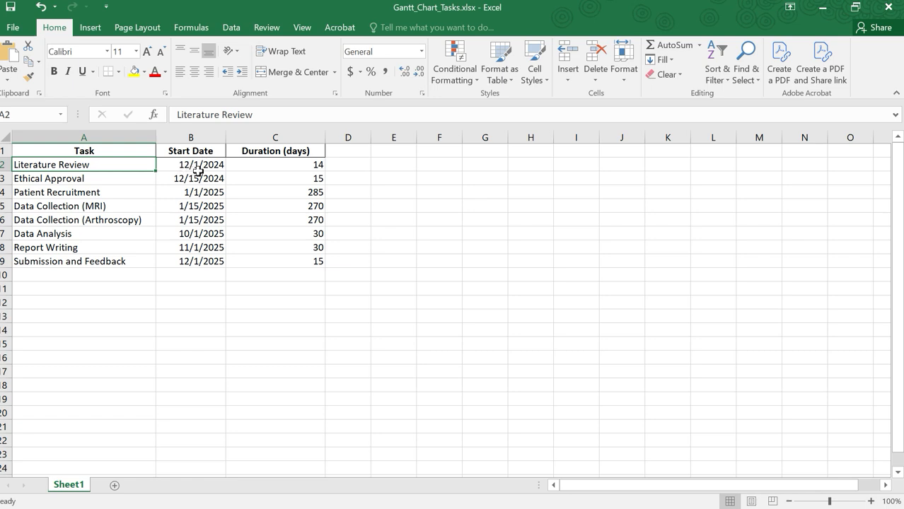
click(301, 169)
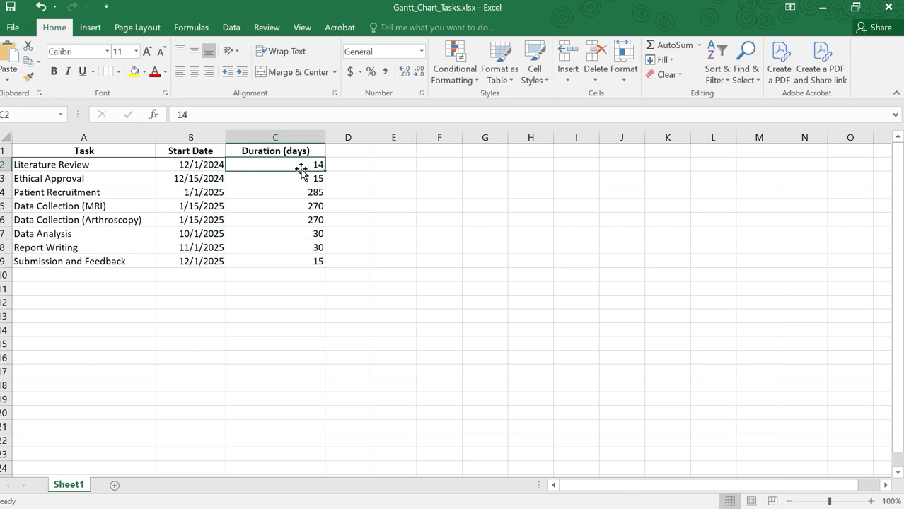
click(137, 180)
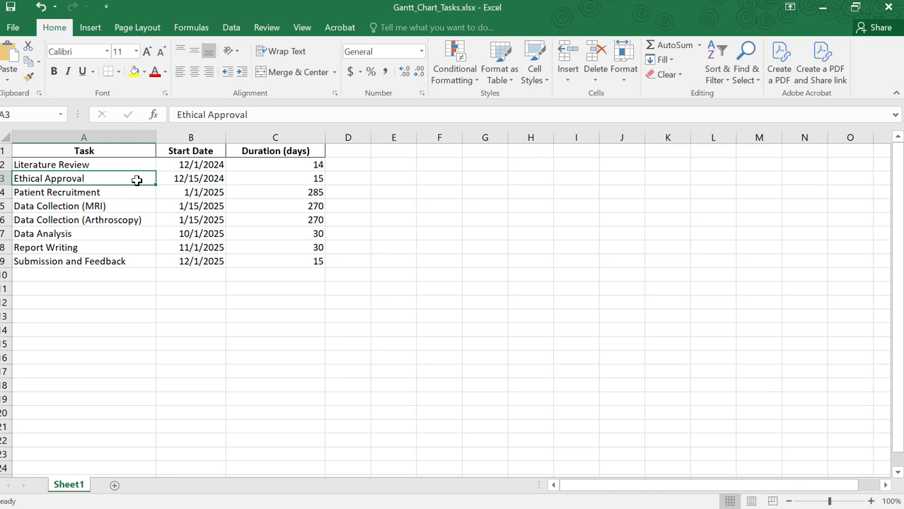
click(287, 177)
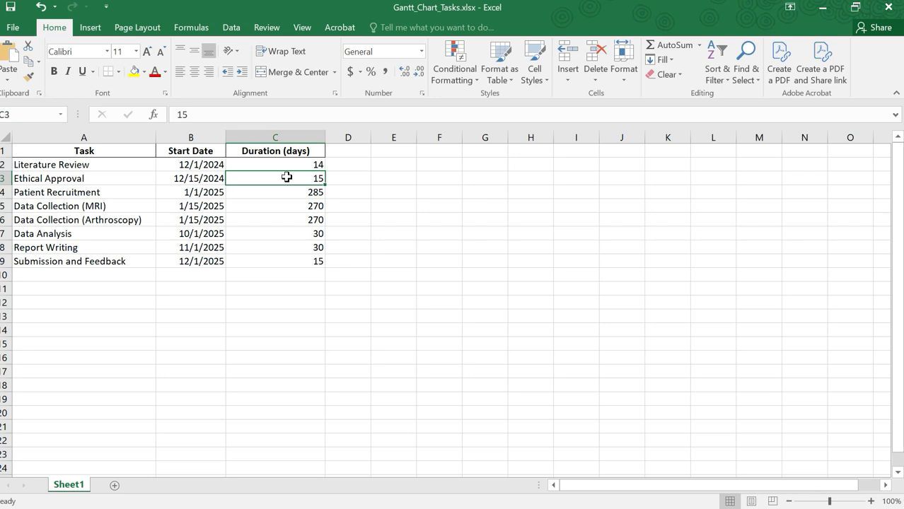
click(81, 193)
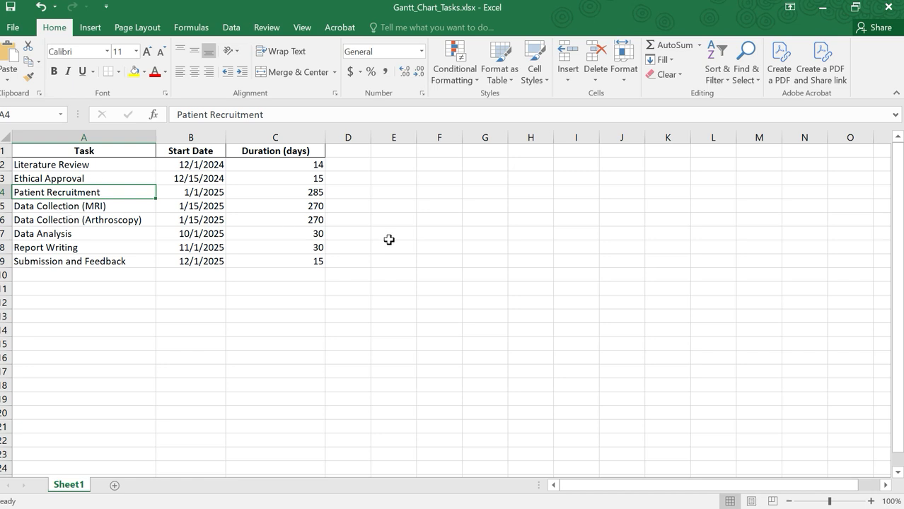
Insert an empty 3-D stacked bar chart from a blank cell and place it beside the task table, starting around column E.
click(424, 165)
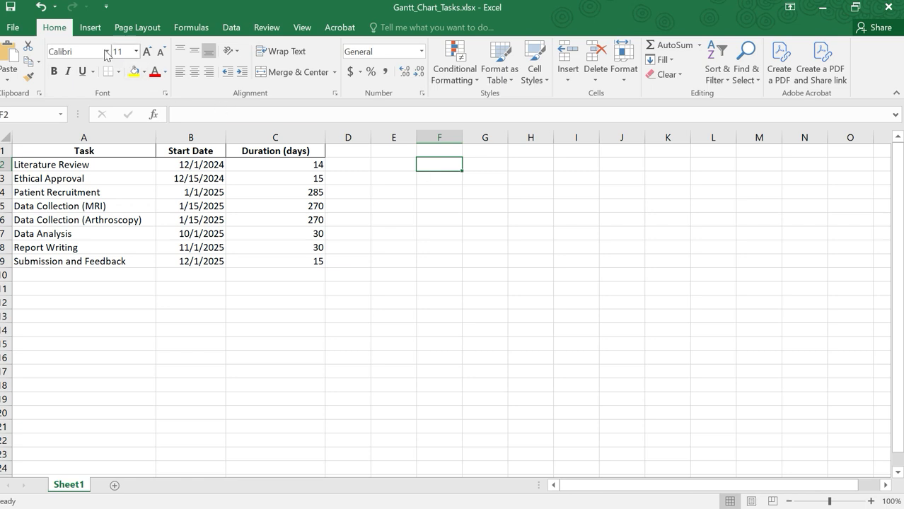
click(92, 27)
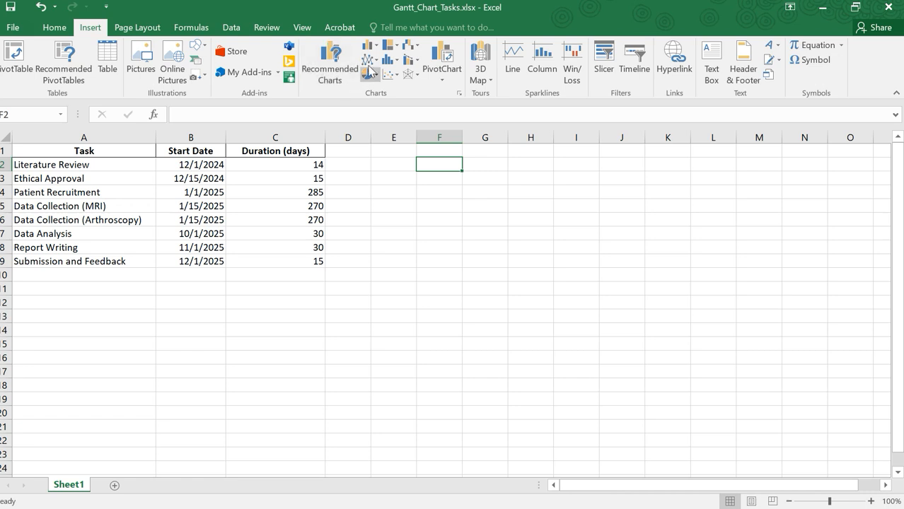
click(376, 46)
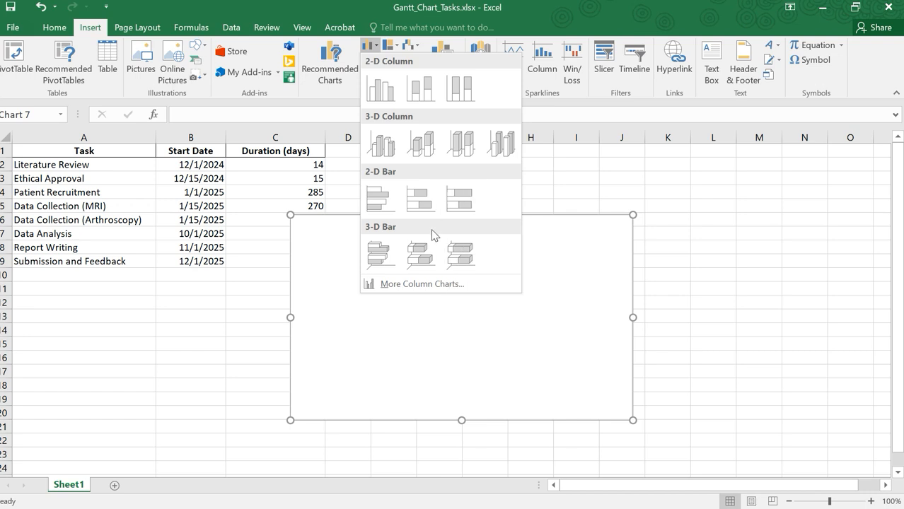
click(420, 252)
drag(422, 251, 502, 223)
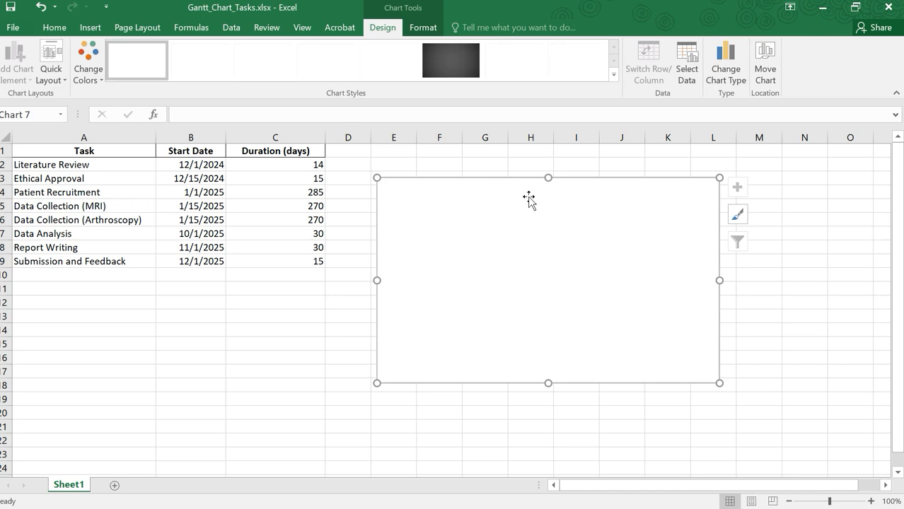
Add a data series to the chart with its name from the Start Date header B1 and its values from B2:B9.
right_click(529, 200)
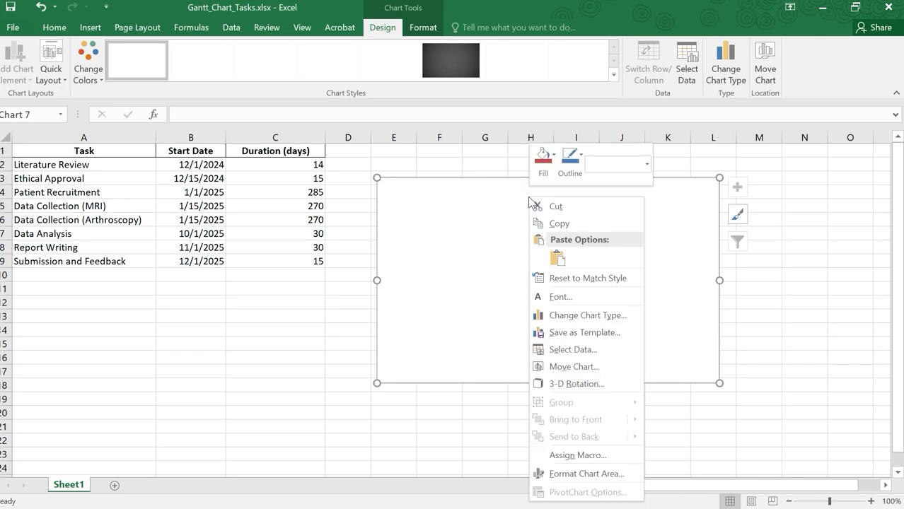
click(573, 350)
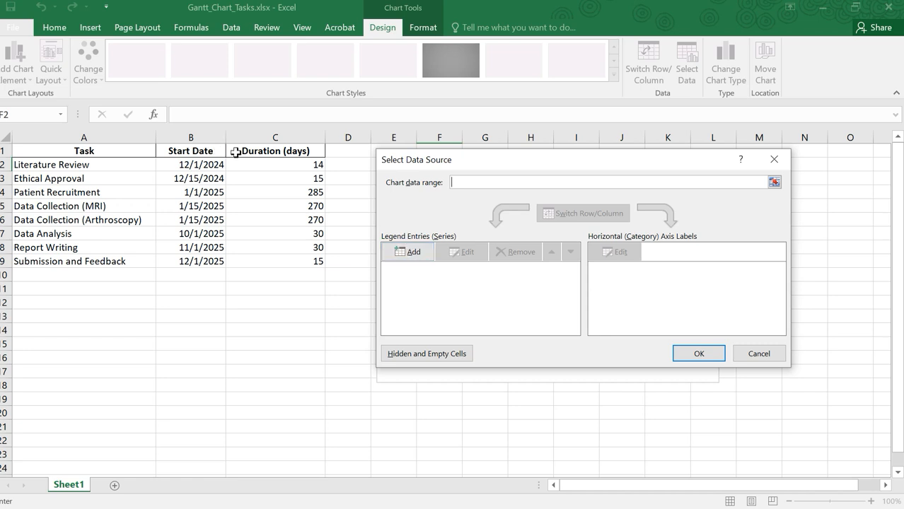
click(406, 253)
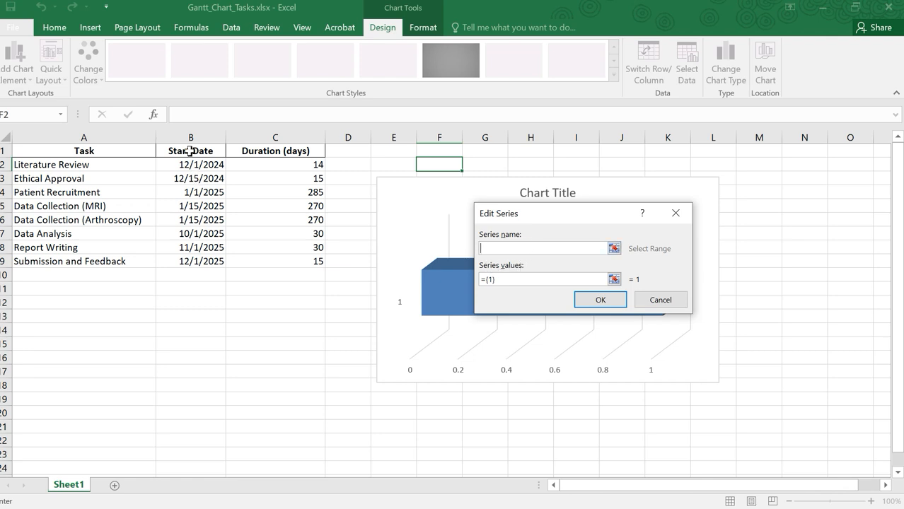
click(190, 151)
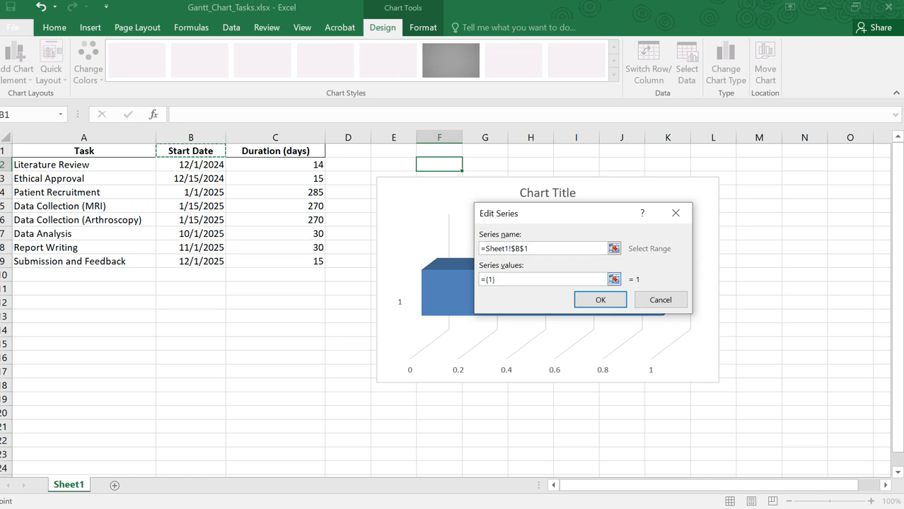
key(Tab)
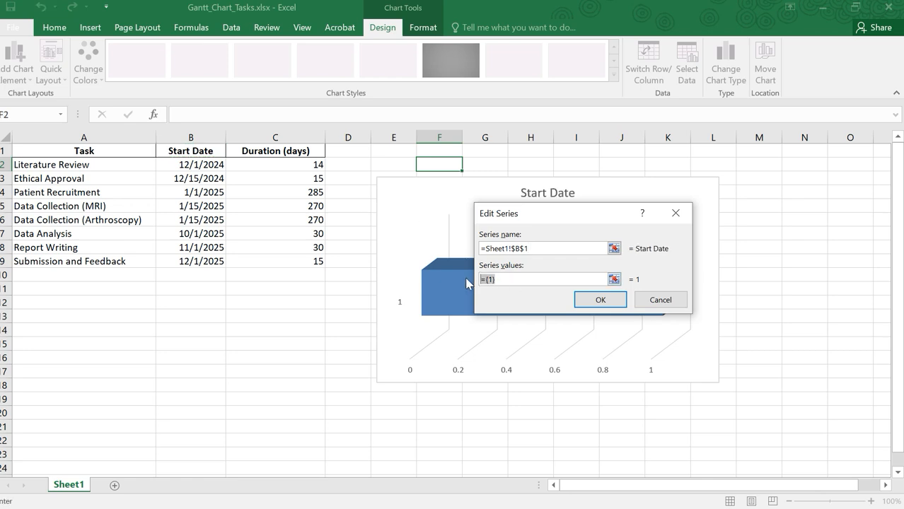
key(BackSpace)
drag(215, 168, 212, 260)
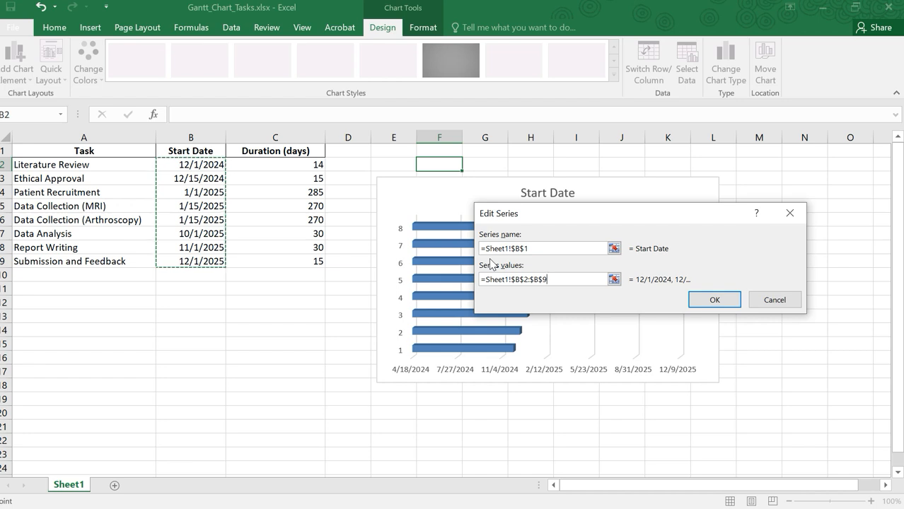
click(715, 305)
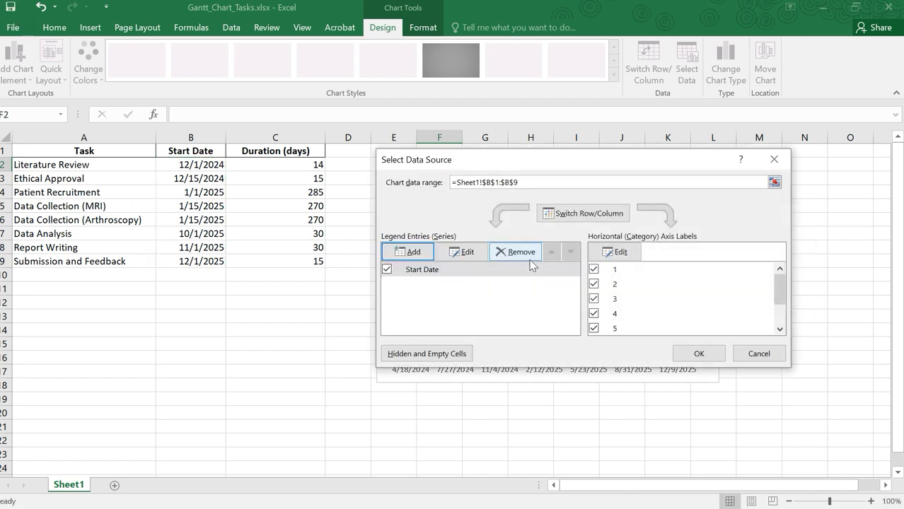
Add a second series named from the Duration (days) header C1 with values C2:C9, apply the data source, and widen the chart to about column N.
click(412, 253)
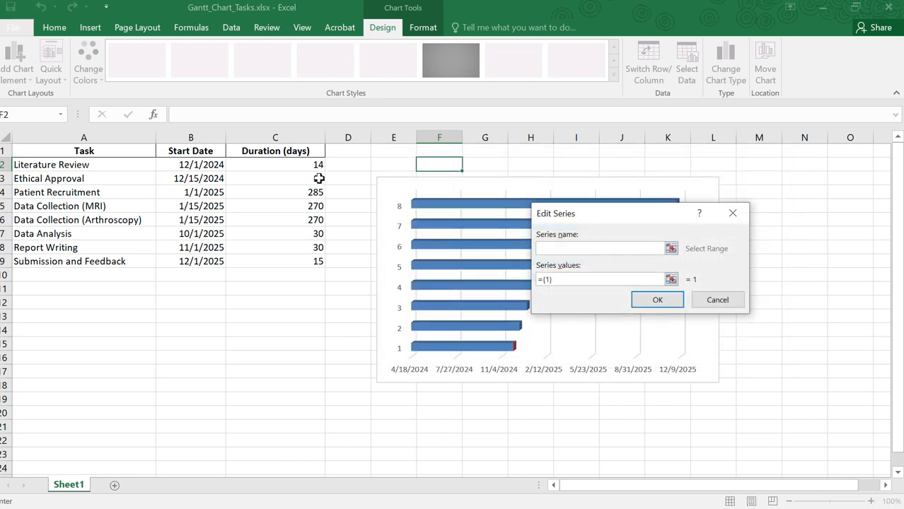
click(297, 156)
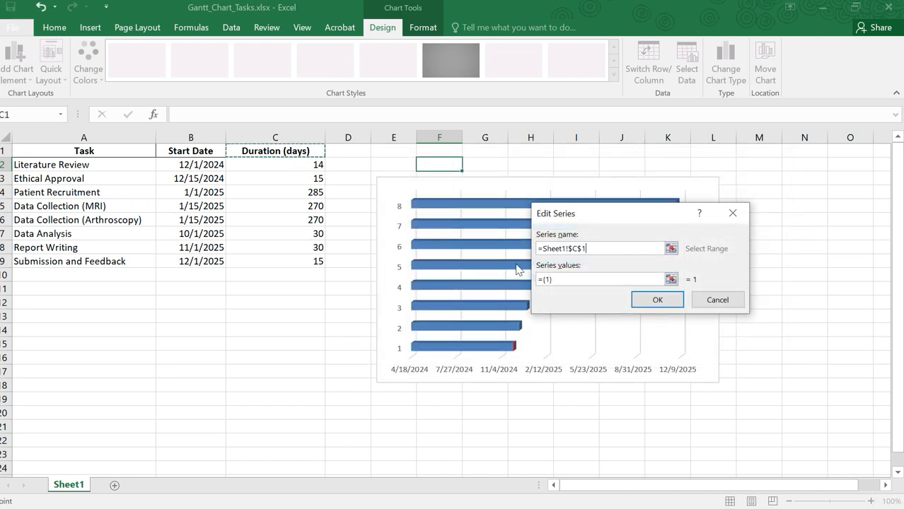
drag(553, 280, 529, 281)
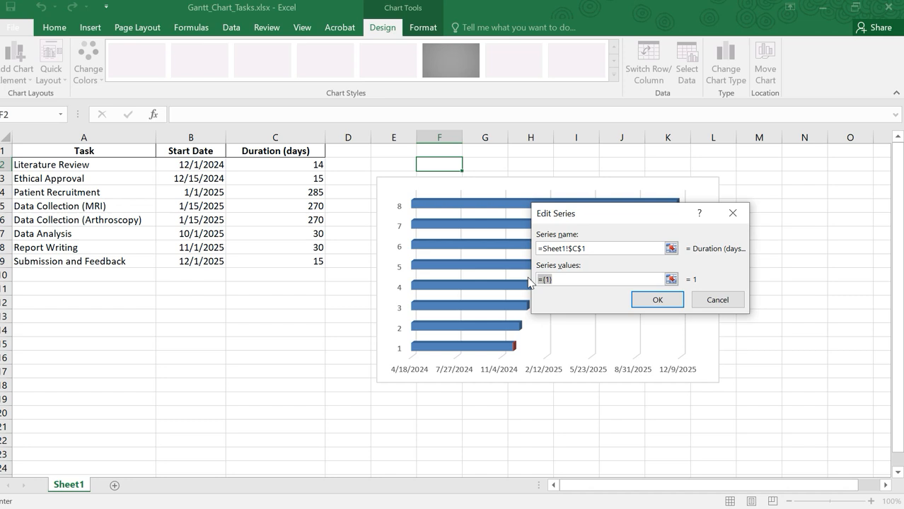
key(BackSpace)
drag(315, 161, 313, 261)
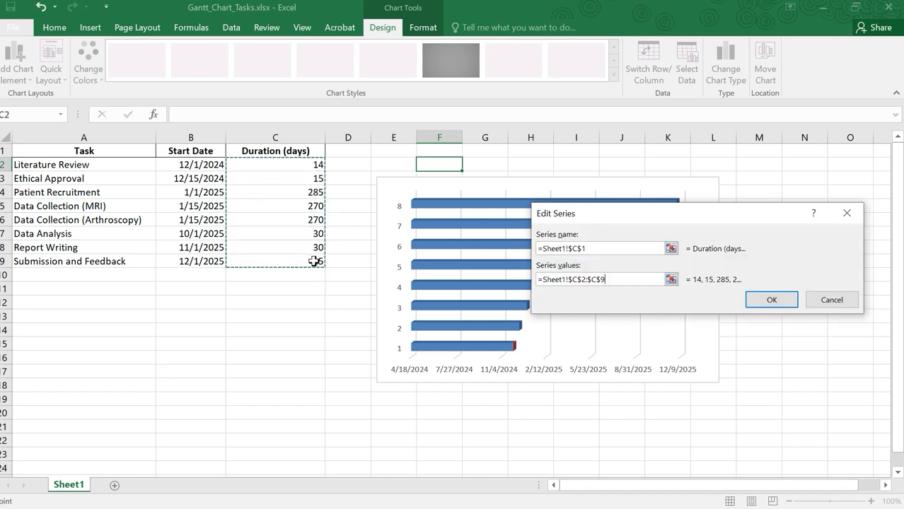
click(770, 300)
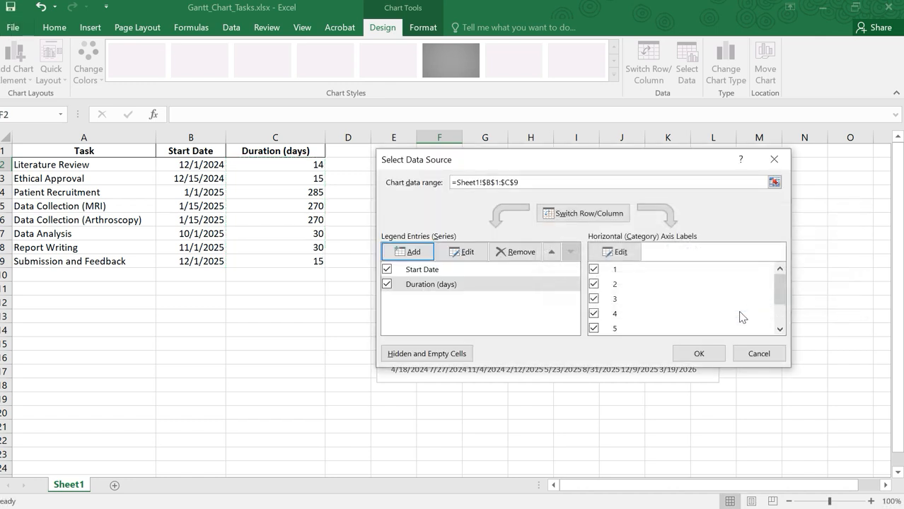
click(697, 354)
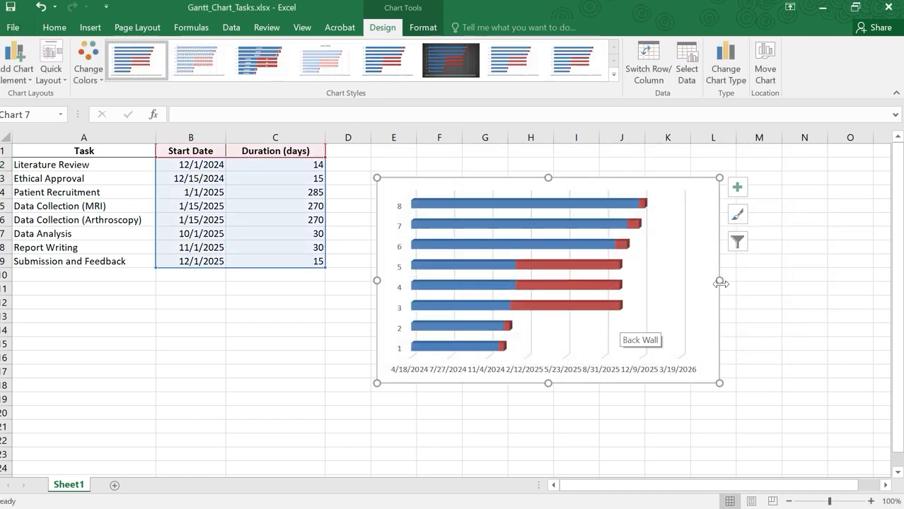
drag(719, 280, 827, 279)
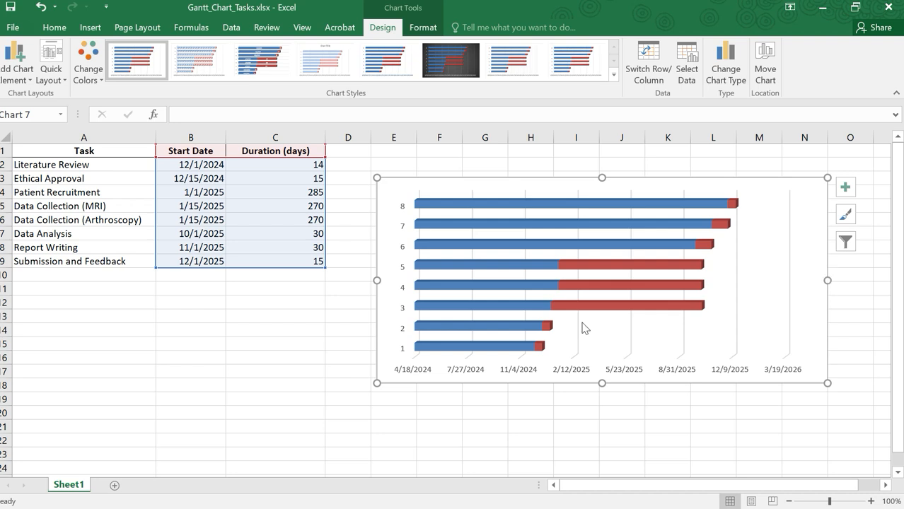
Set the chart's category axis labels to the task names in A2:A9, apply the data source, and widen the chart to about column O.
click(102, 162)
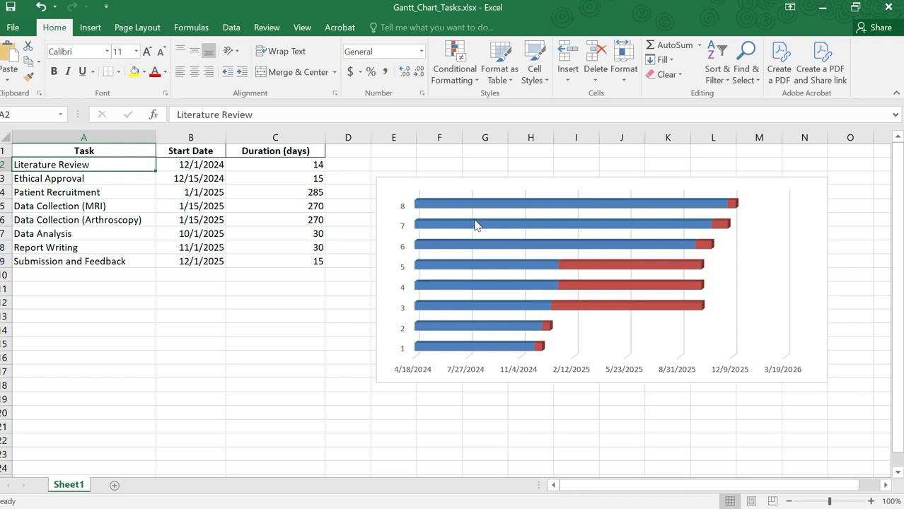
right_click(770, 190)
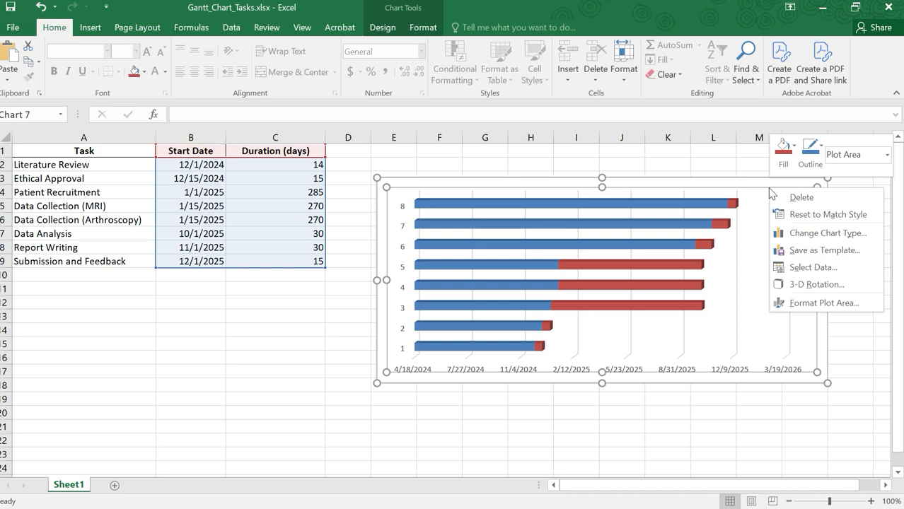
click(812, 268)
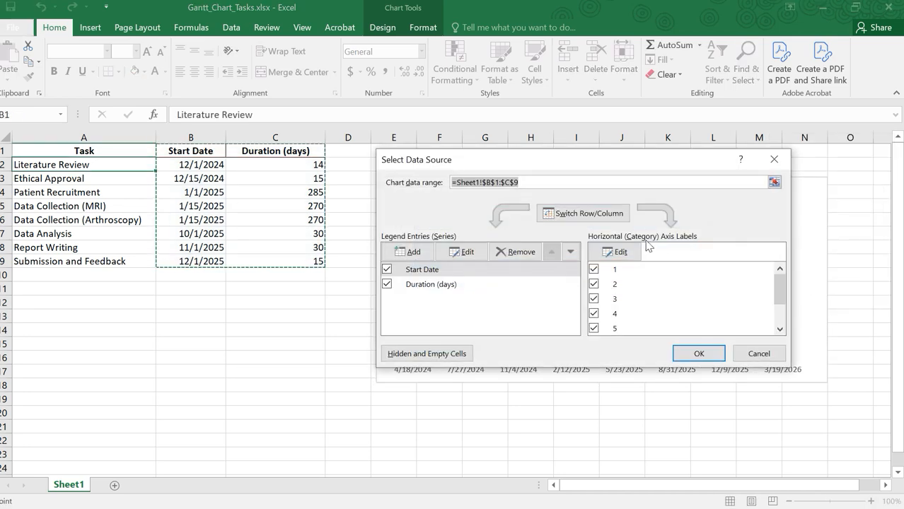
click(632, 253)
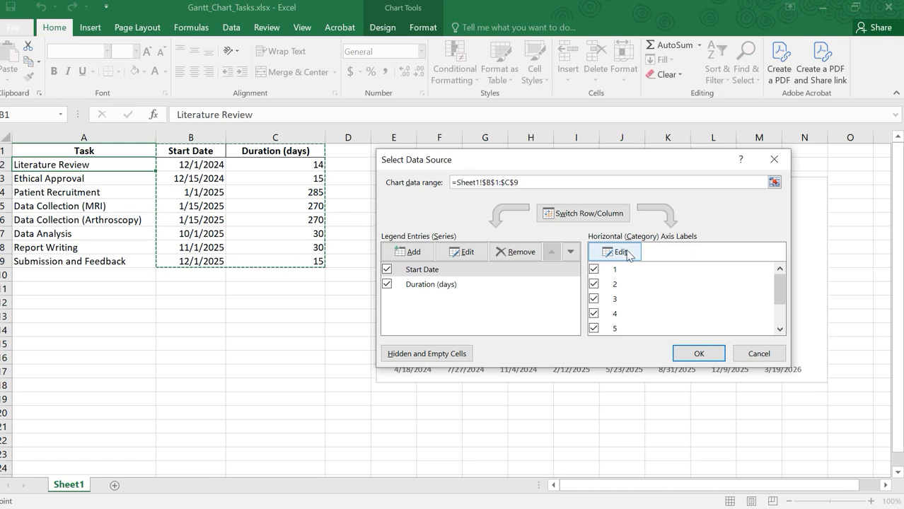
drag(116, 164, 108, 262)
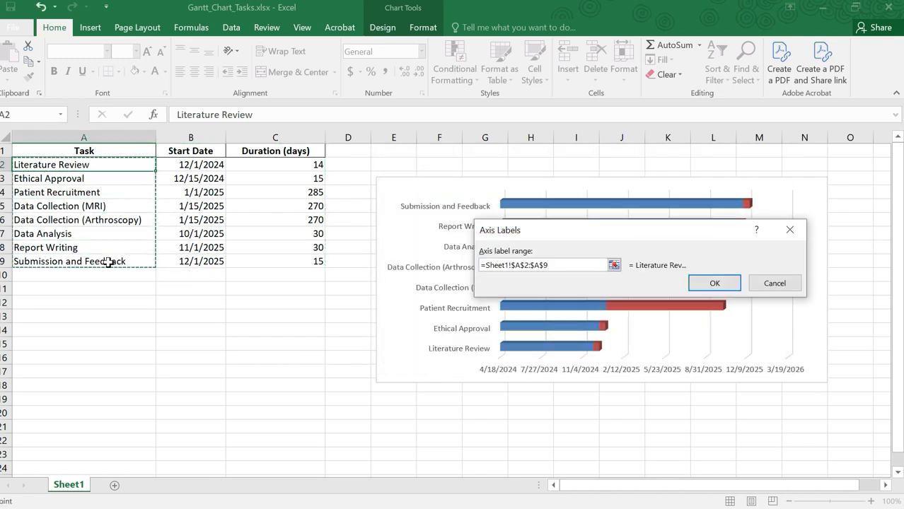
click(713, 285)
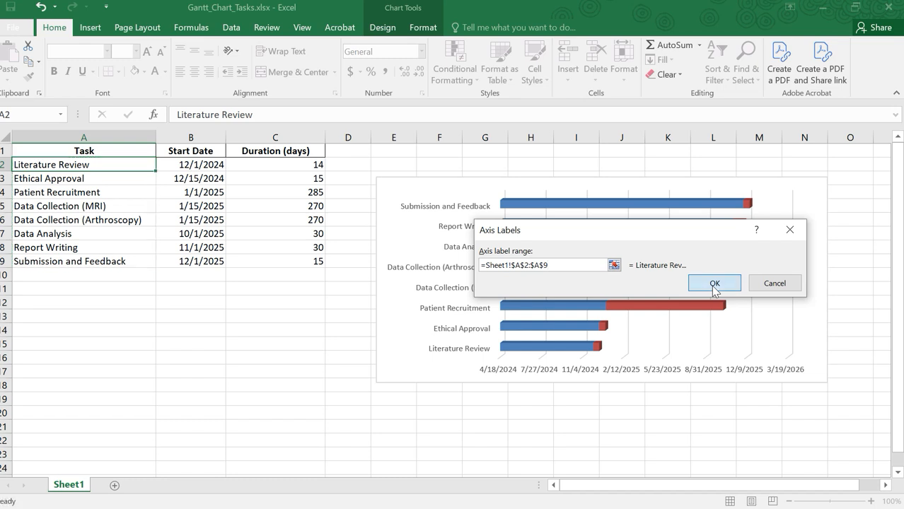
click(699, 355)
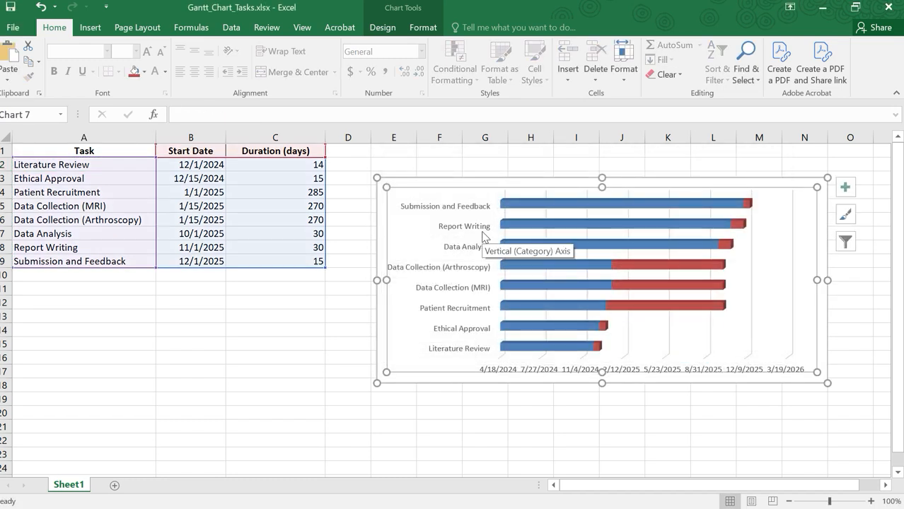
drag(827, 280, 852, 282)
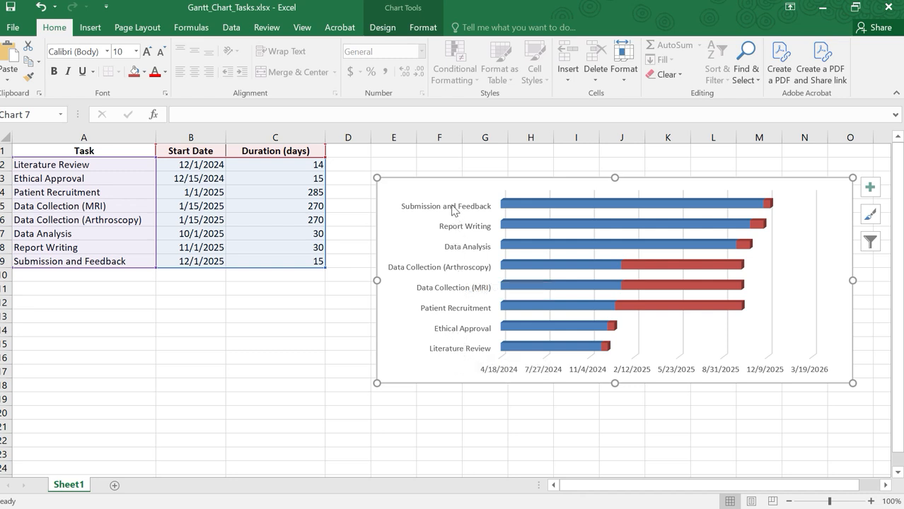
Put the categories of the chart's vertical task axis in reverse order and close the axis formatting options.
click(454, 350)
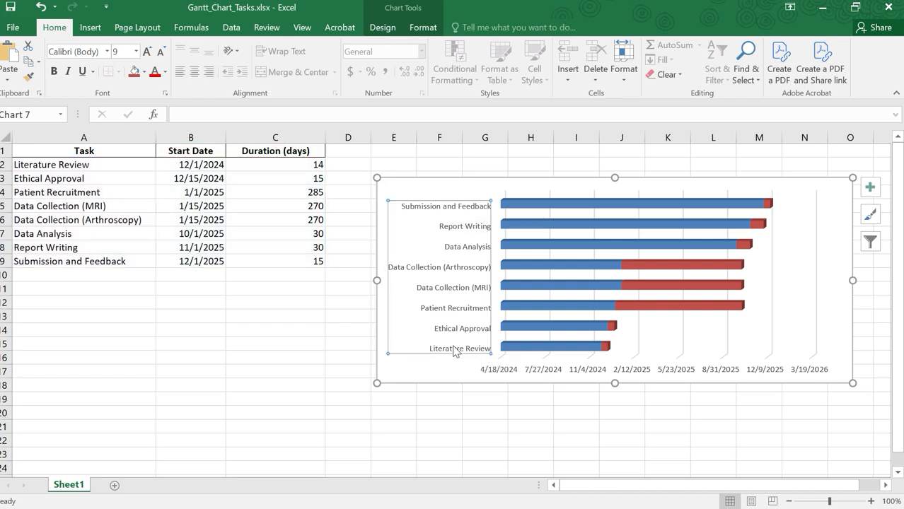
right_click(469, 278)
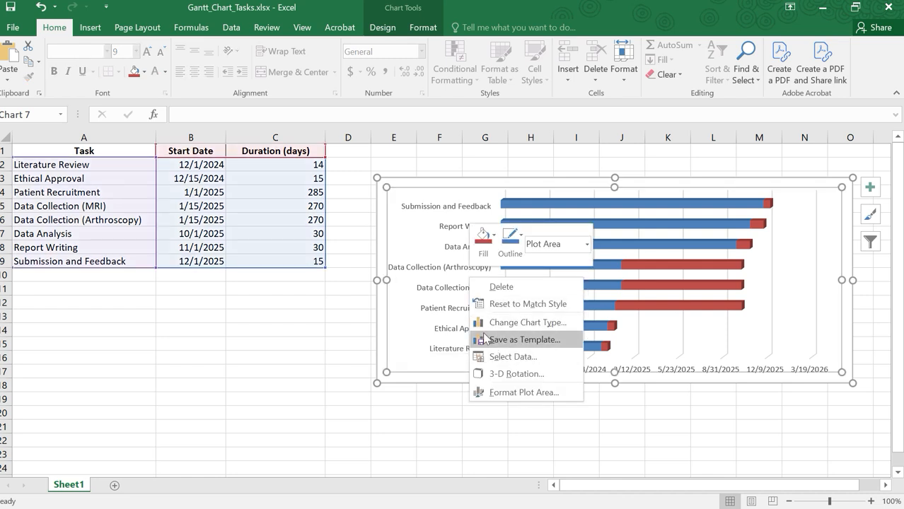
key(Escape)
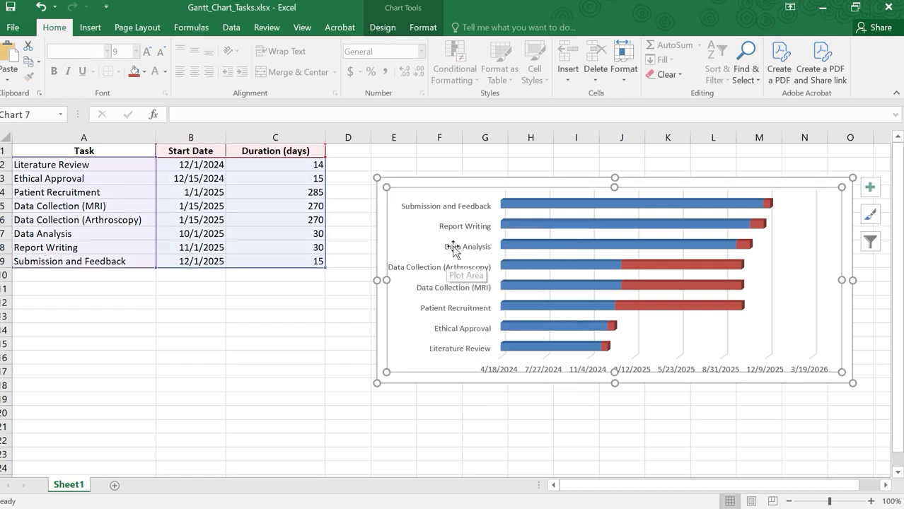
click(450, 247)
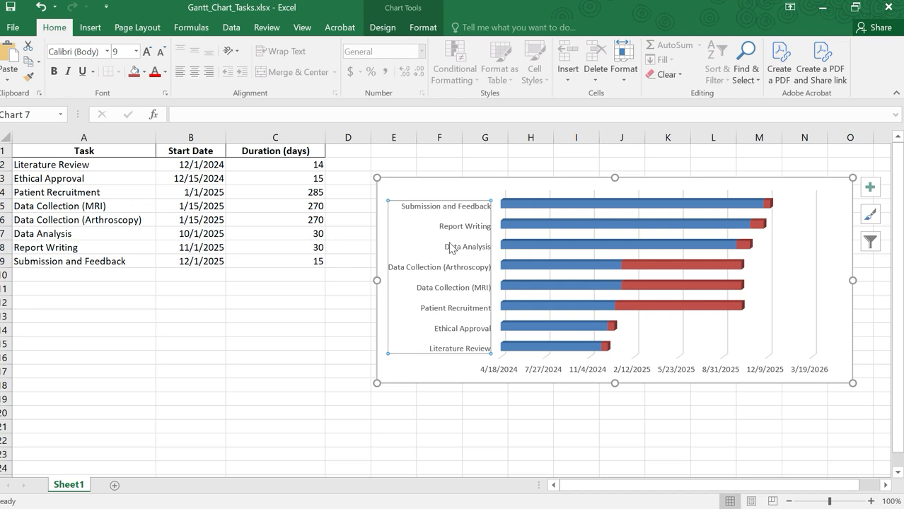
right_click(450, 246)
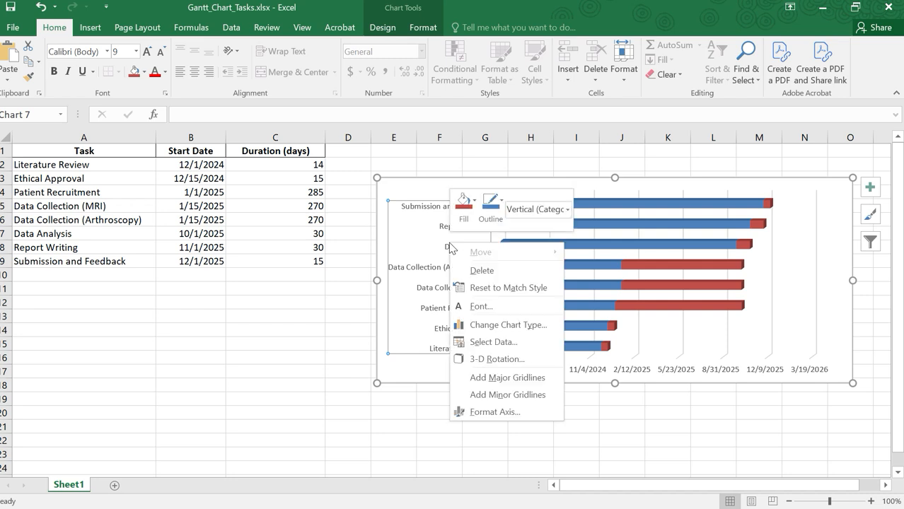
click(514, 413)
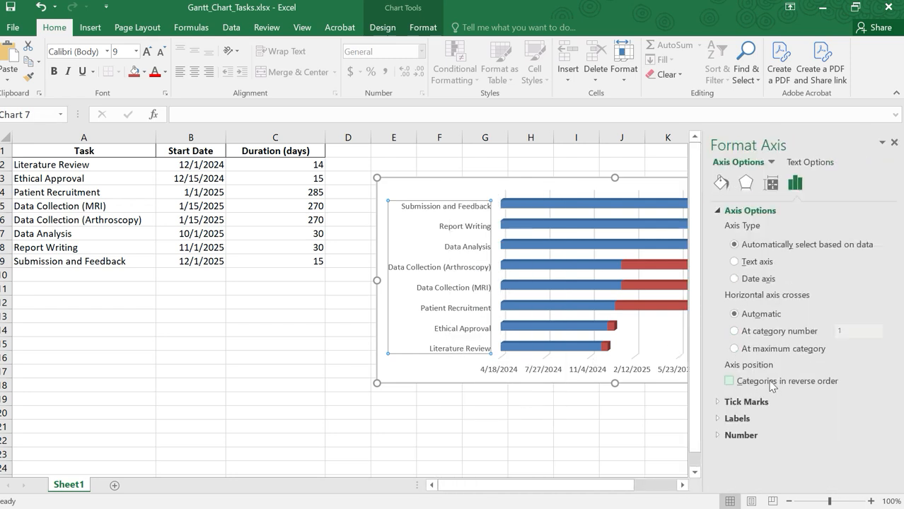
click(729, 381)
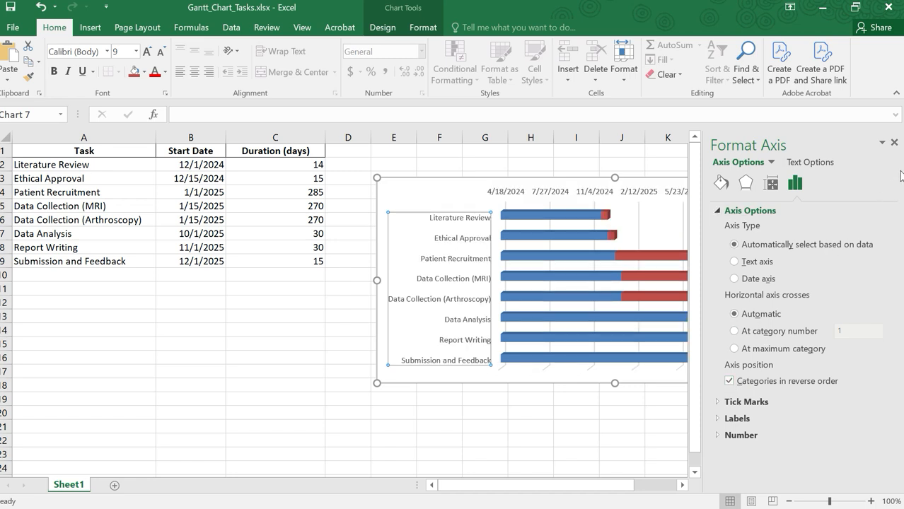
click(894, 143)
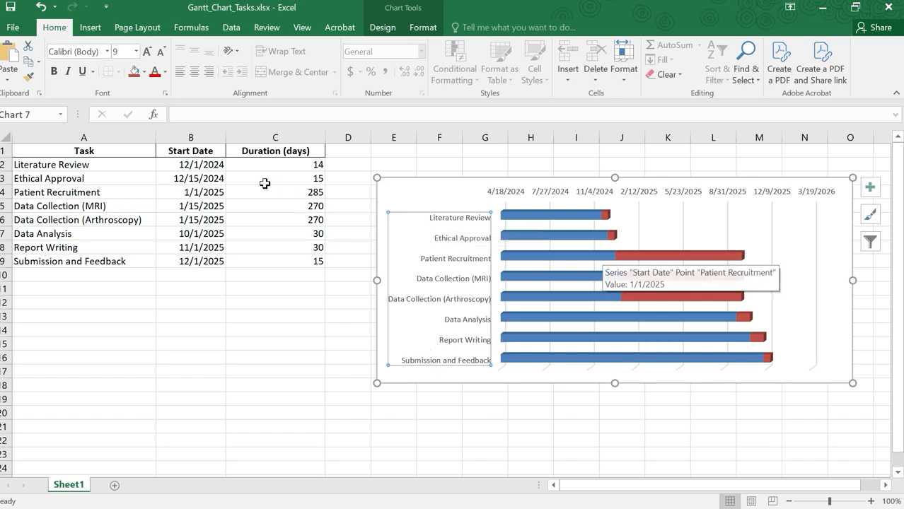
Set the Start Date series bars to No fill so only the duration bars show, and close the series formatting options.
click(208, 164)
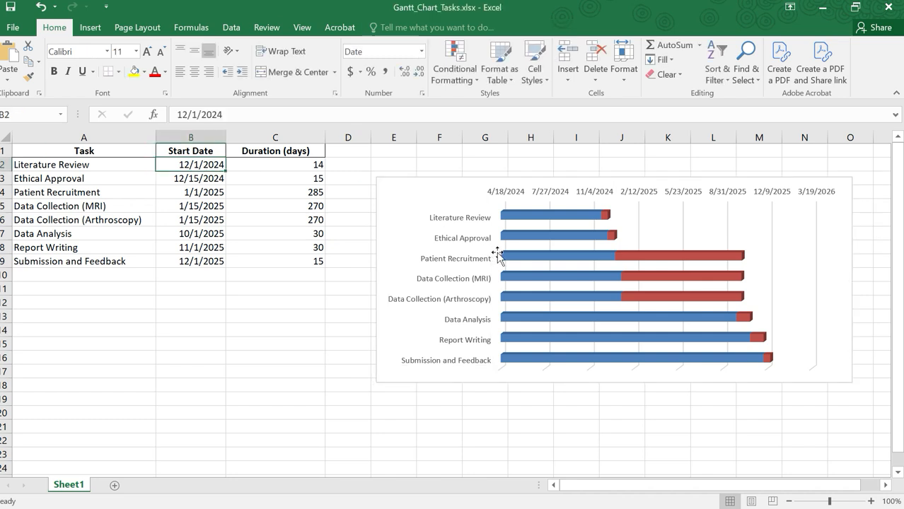
mouse_move(504, 216)
mouse_move(604, 218)
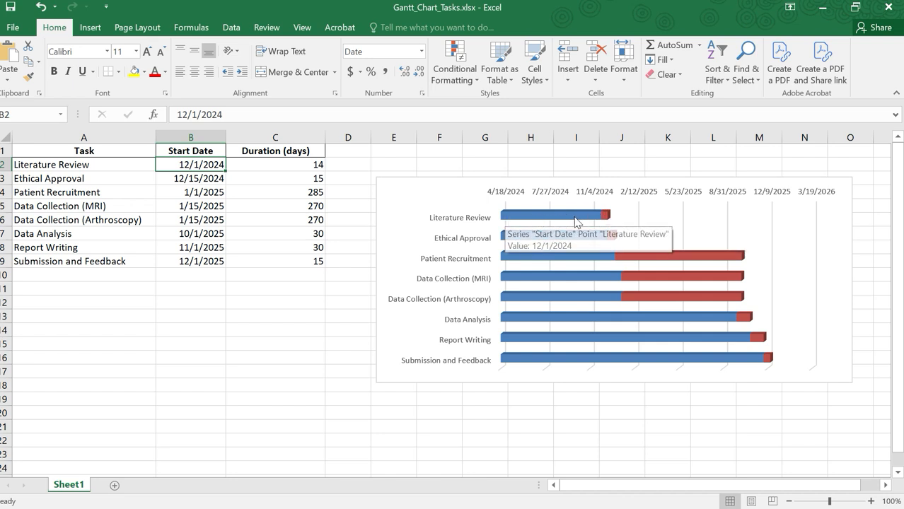
click(539, 217)
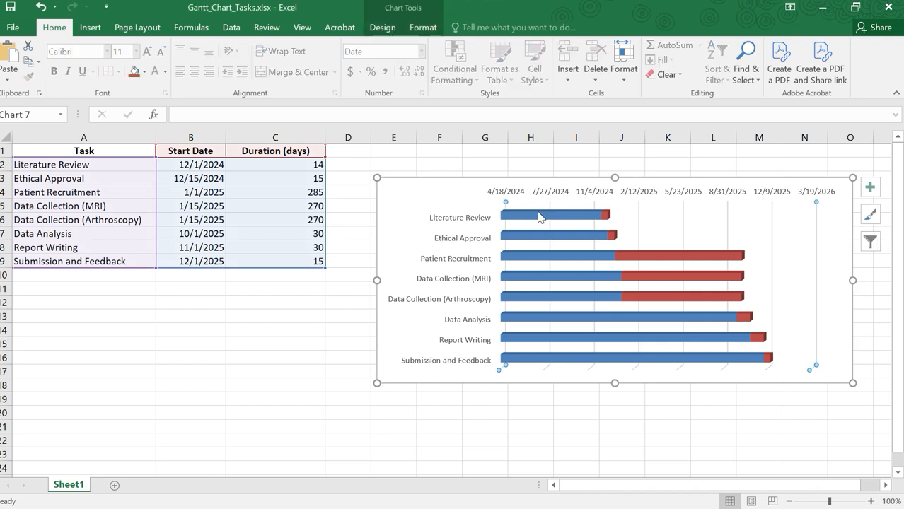
click(541, 215)
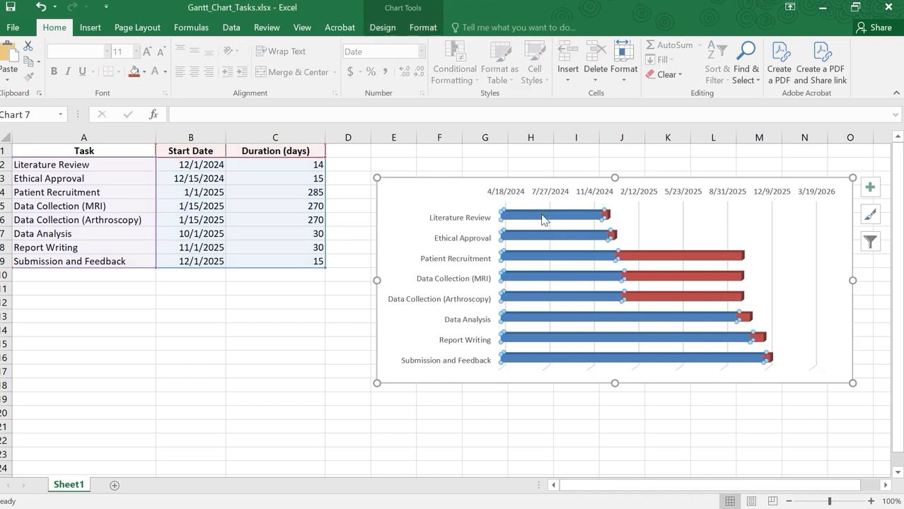
click(541, 217)
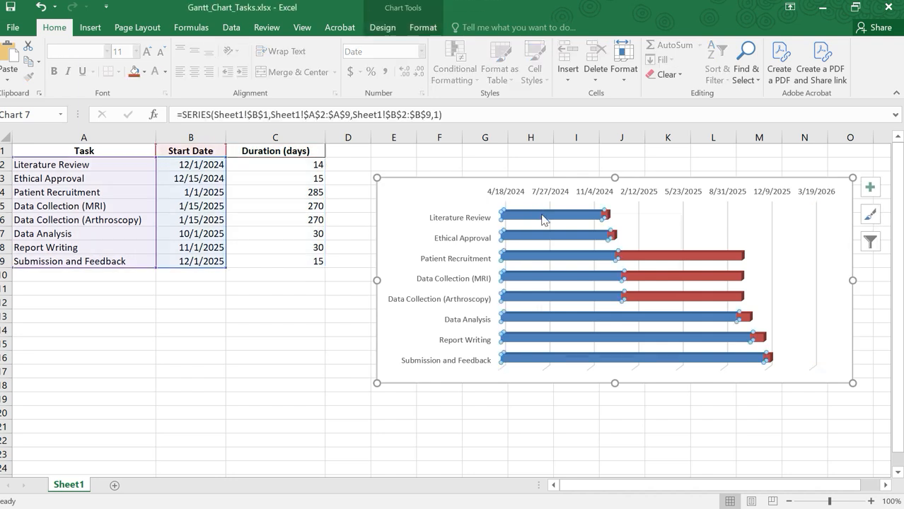
right_click(542, 220)
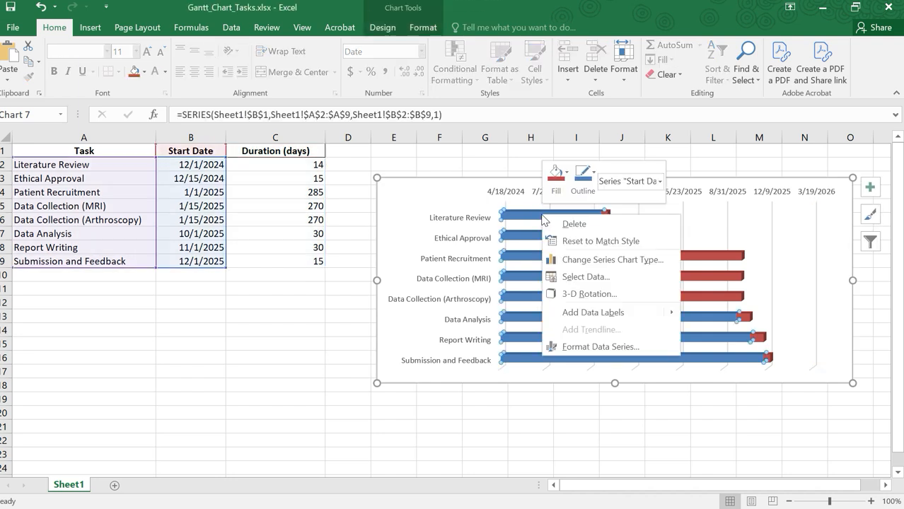
click(610, 348)
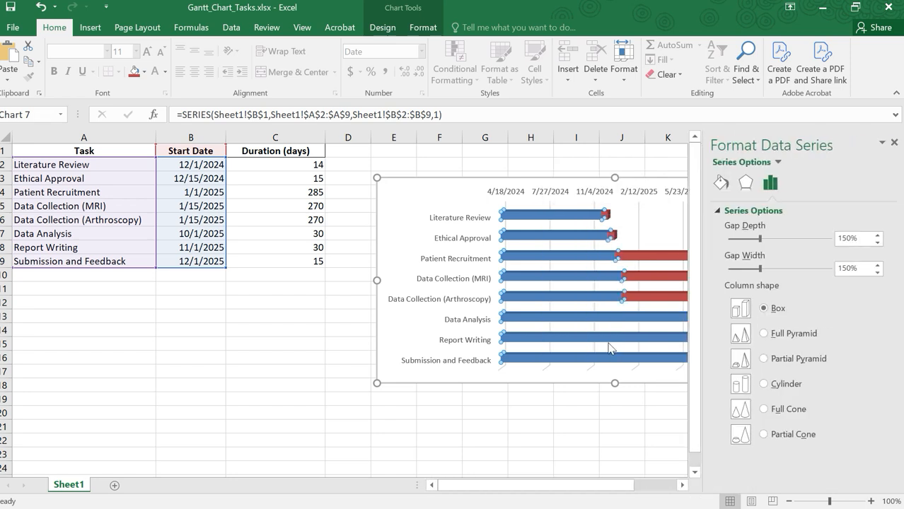
click(720, 184)
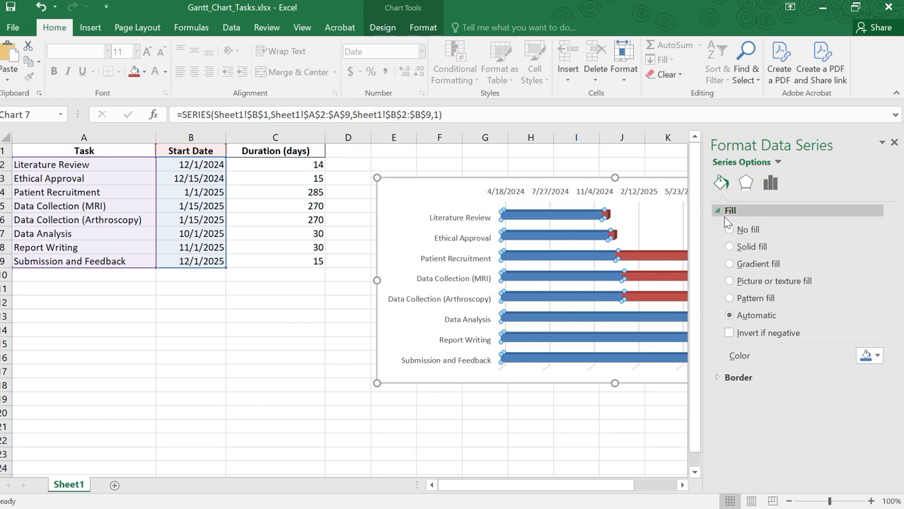
click(730, 230)
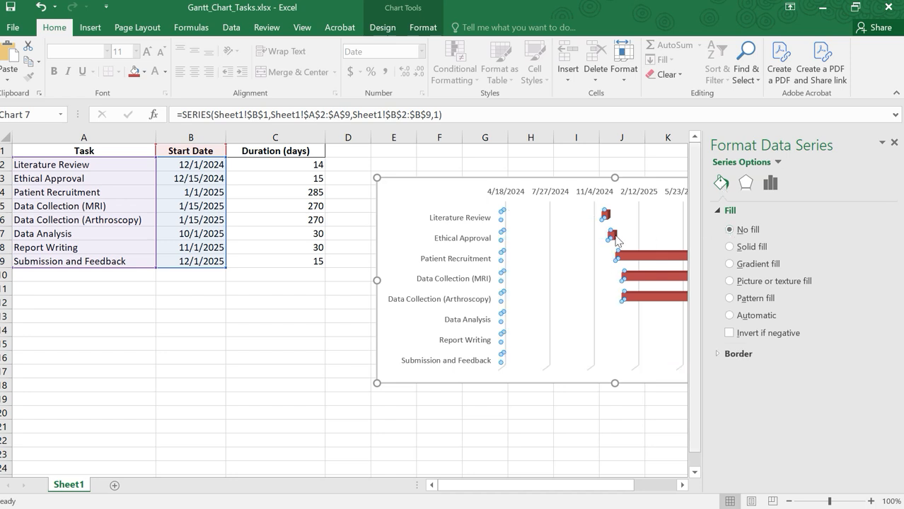
click(894, 143)
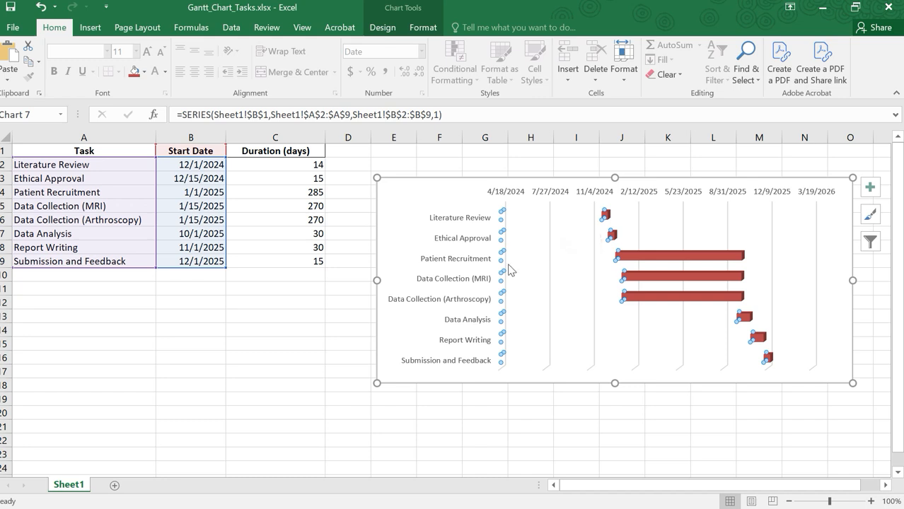
click(517, 197)
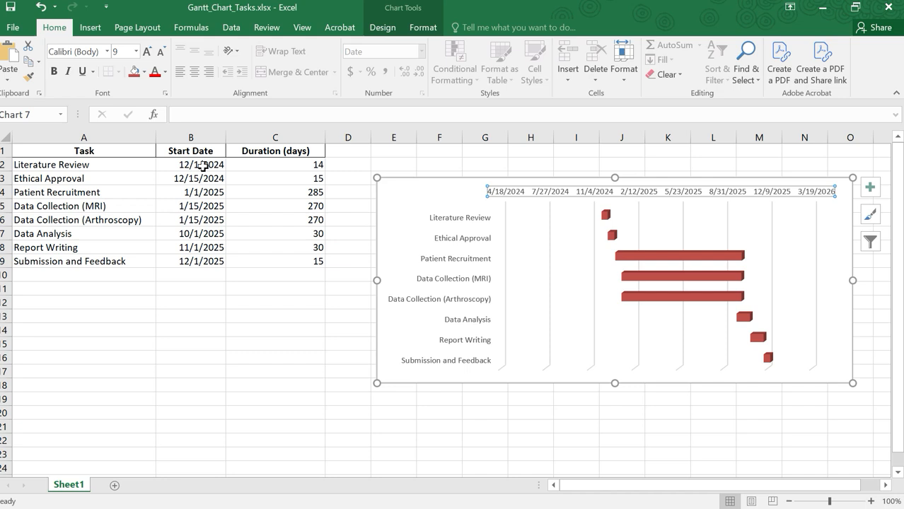
right_click(512, 196)
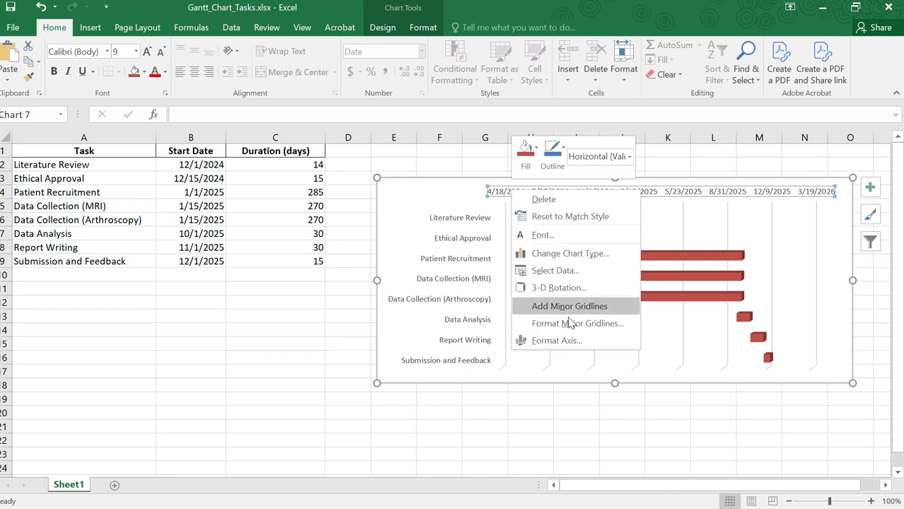
click(576, 342)
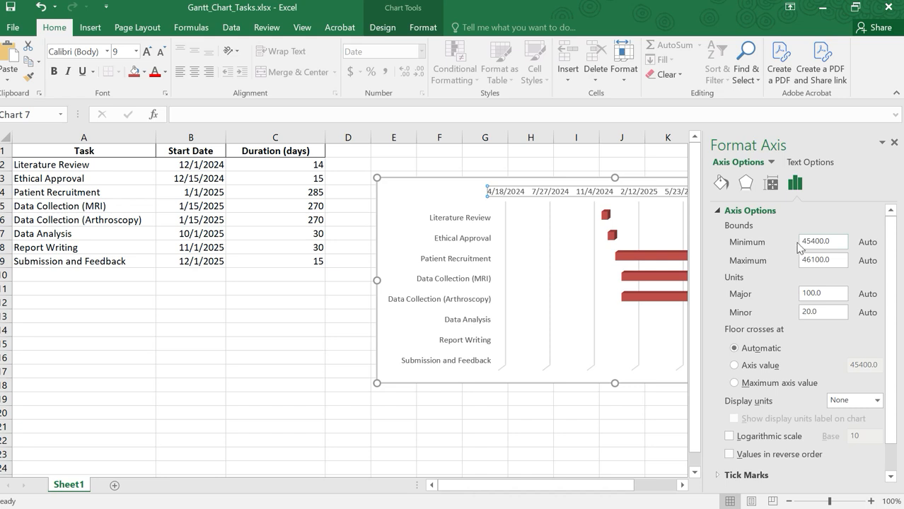
click(894, 143)
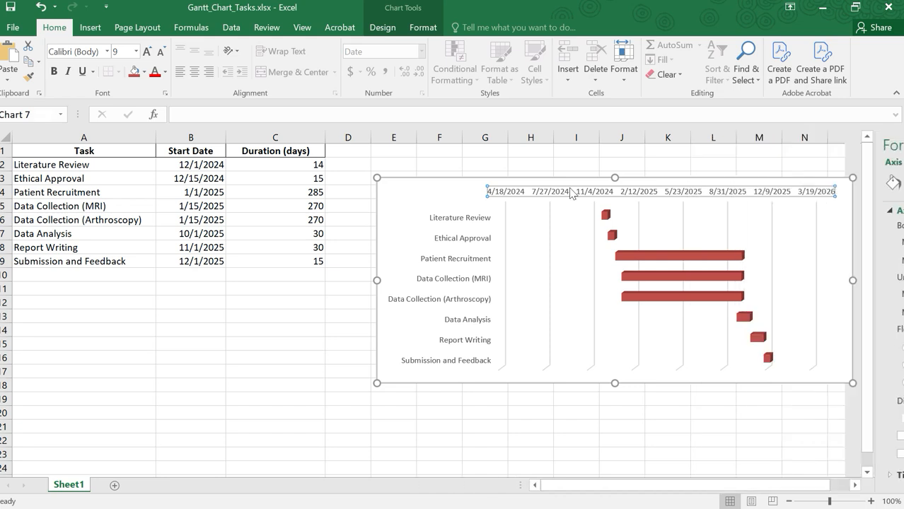
Copy the Literature Review start date from B2 into B11 and format B11 as Number to get its serial value.
click(216, 165)
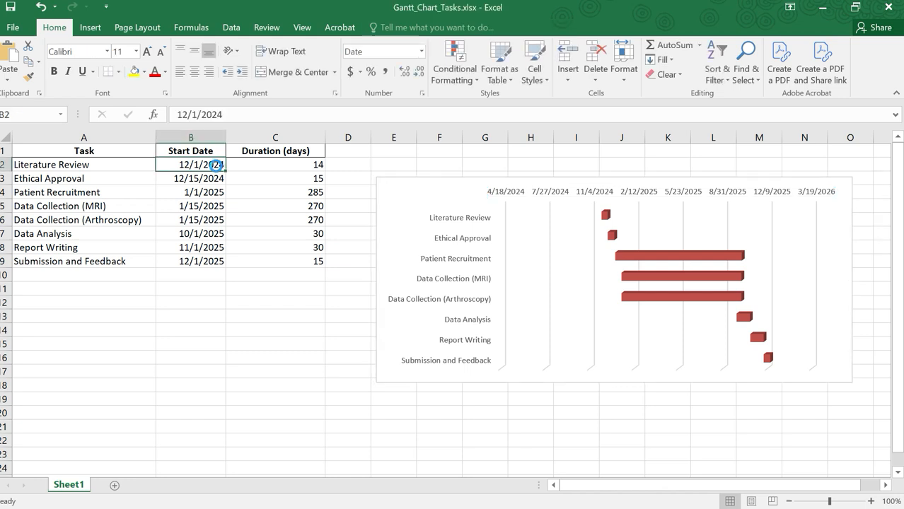
key(ctrl+c)
click(193, 290)
key(ctrl+v)
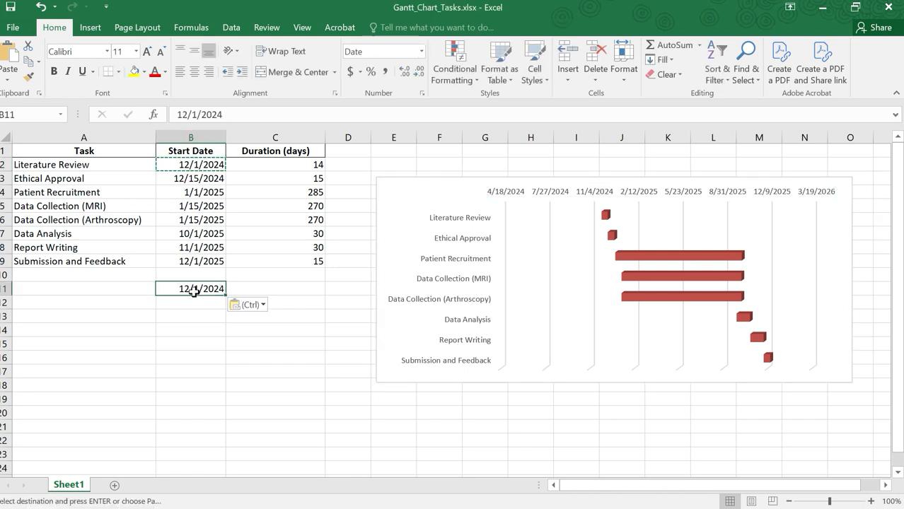
click(421, 52)
click(399, 101)
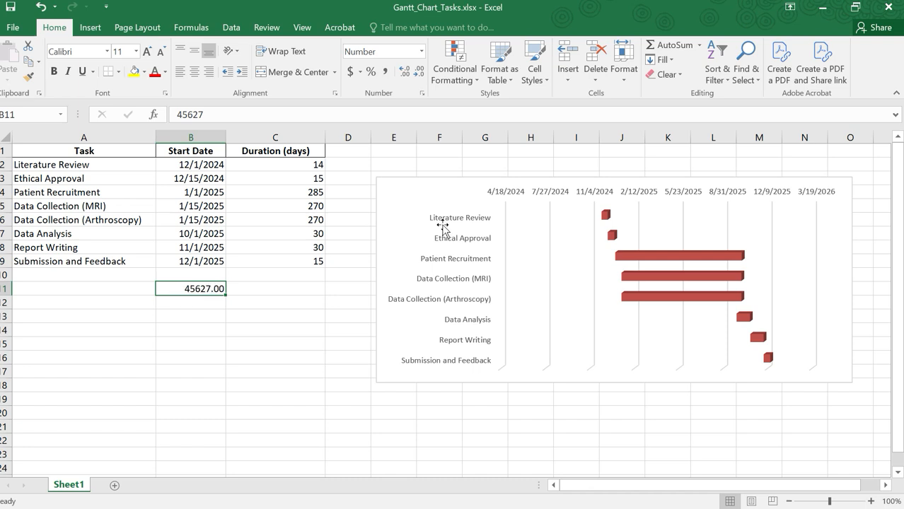
Set the minimum bound of the chart's horizontal date axis to 45627 and close the axis formatting options.
click(549, 196)
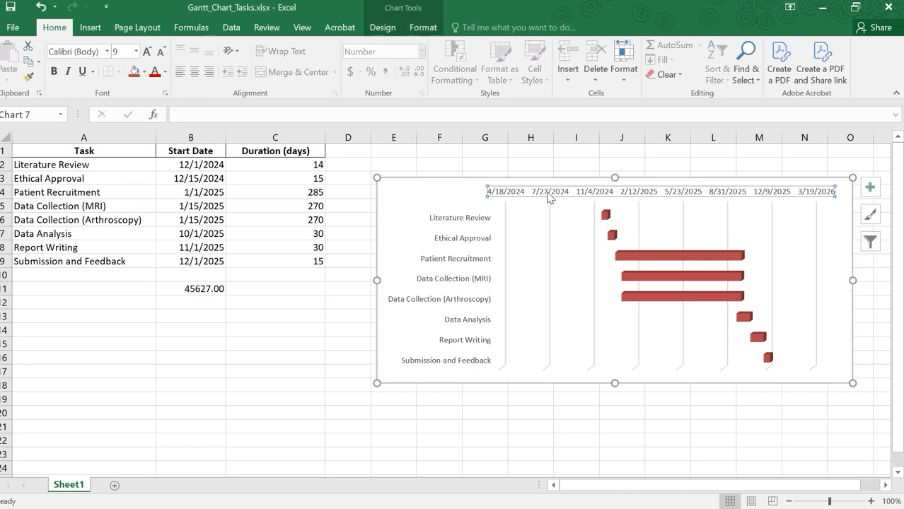
right_click(565, 195)
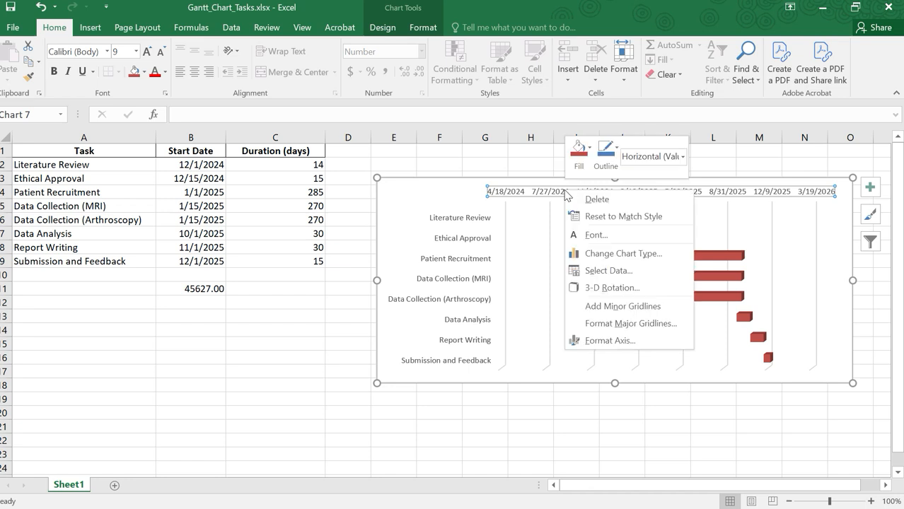
click(607, 341)
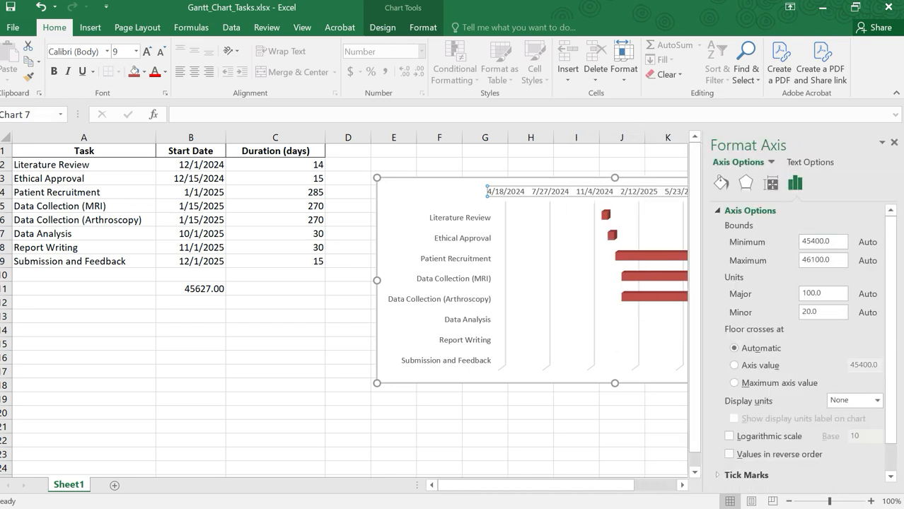
drag(833, 242, 802, 246)
key(BackSpace)
text(45627)
key(Return)
click(894, 142)
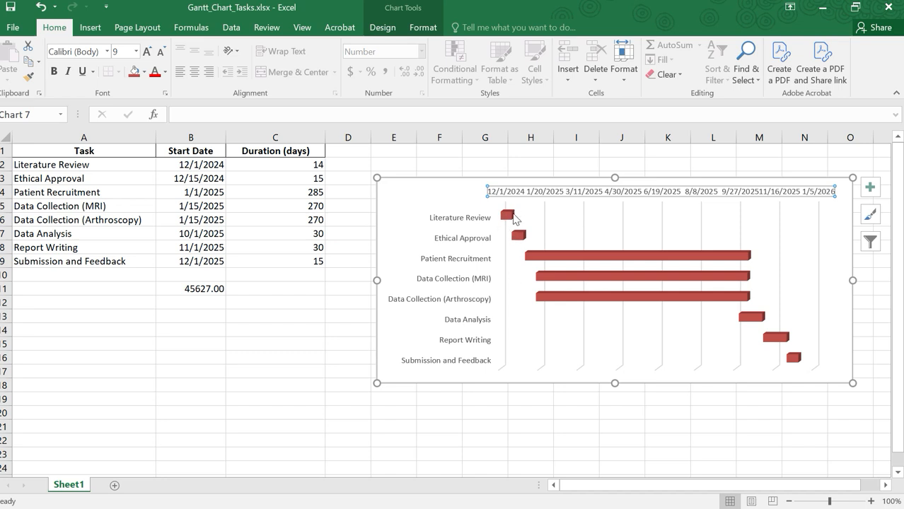
right_click(562, 261)
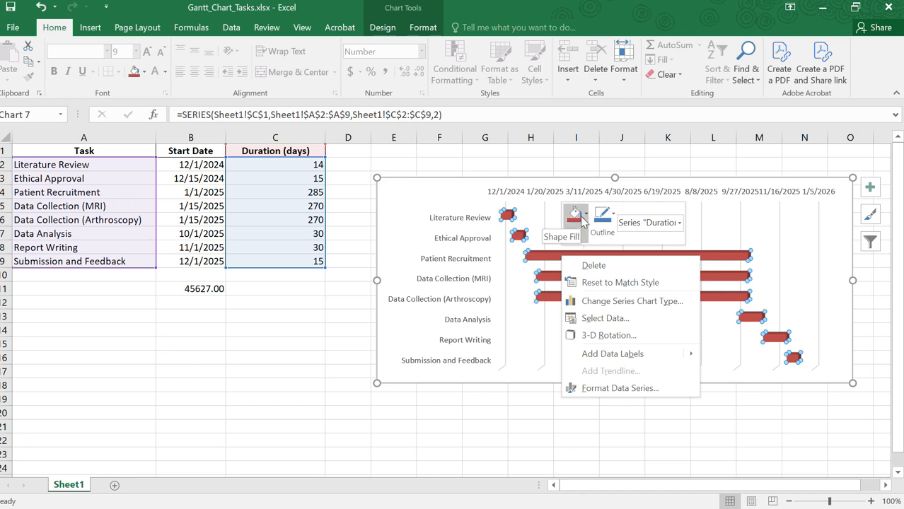
key(Escape)
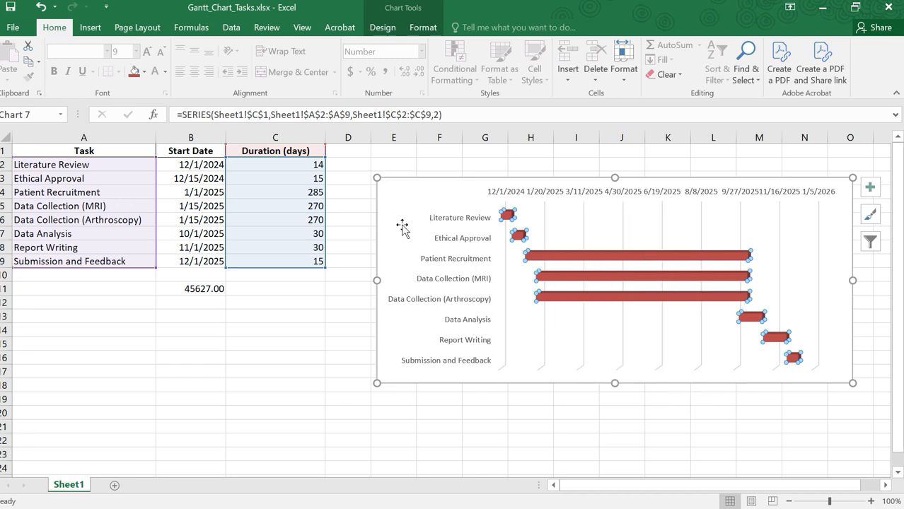
Add axis titles to the chart and replace the horizontal date axis title's text with "gantt chart".
click(869, 189)
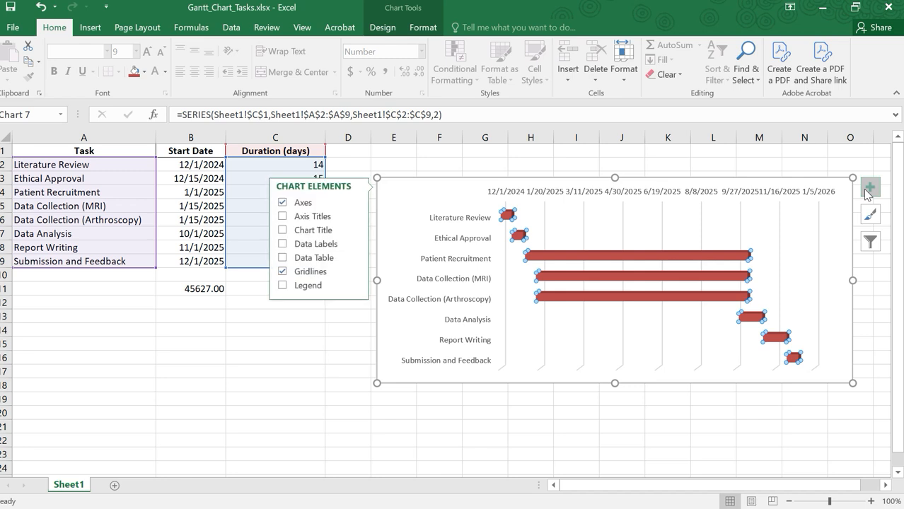
click(311, 217)
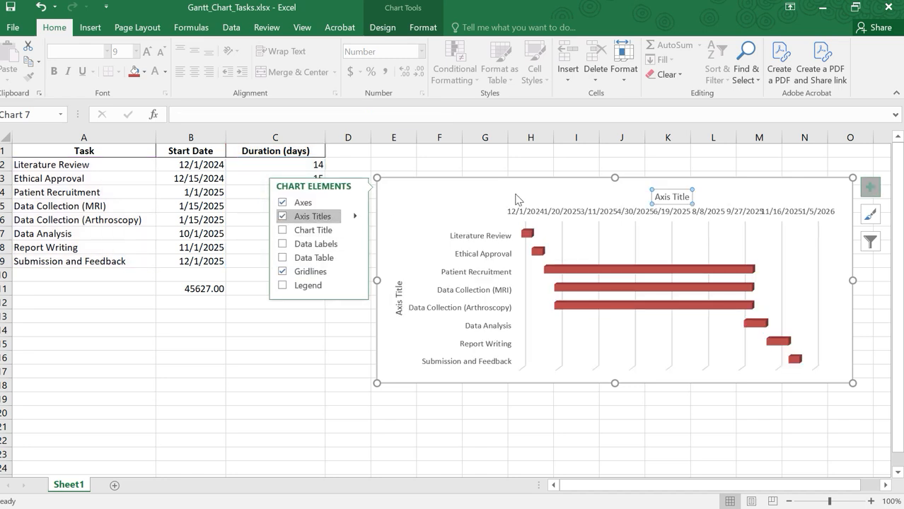
double_click(681, 196)
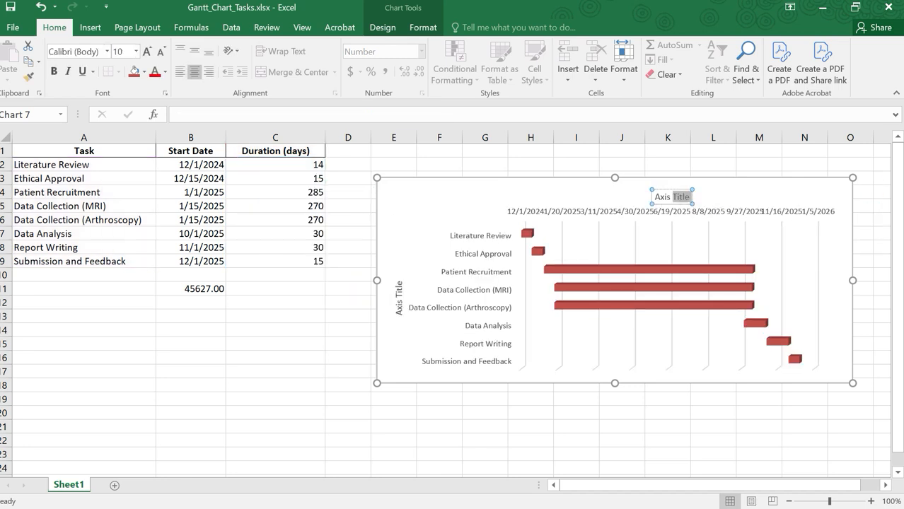
drag(672, 196, 658, 195)
key(BackSpace)
text(ga)
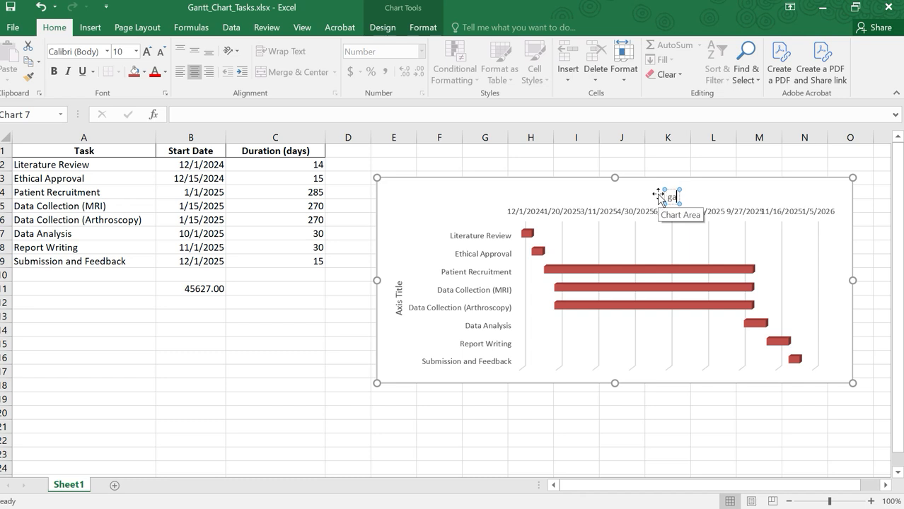
text(ntt chart)
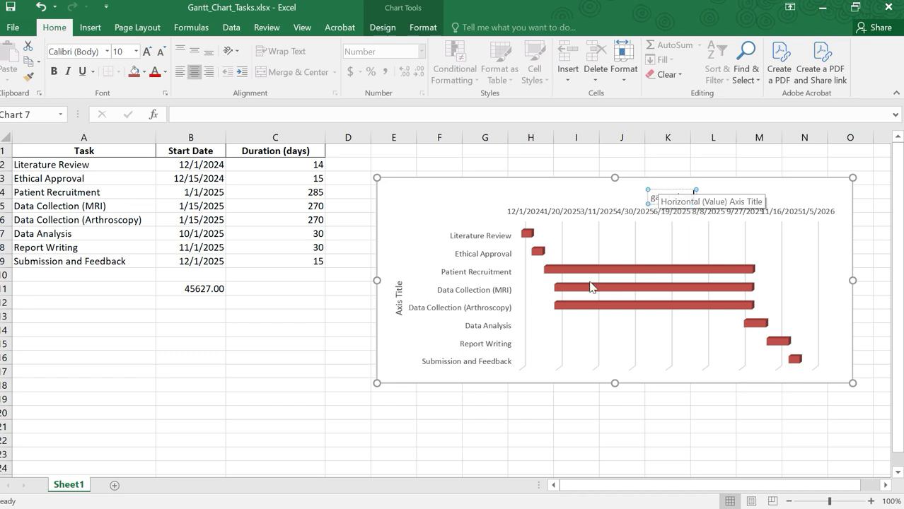